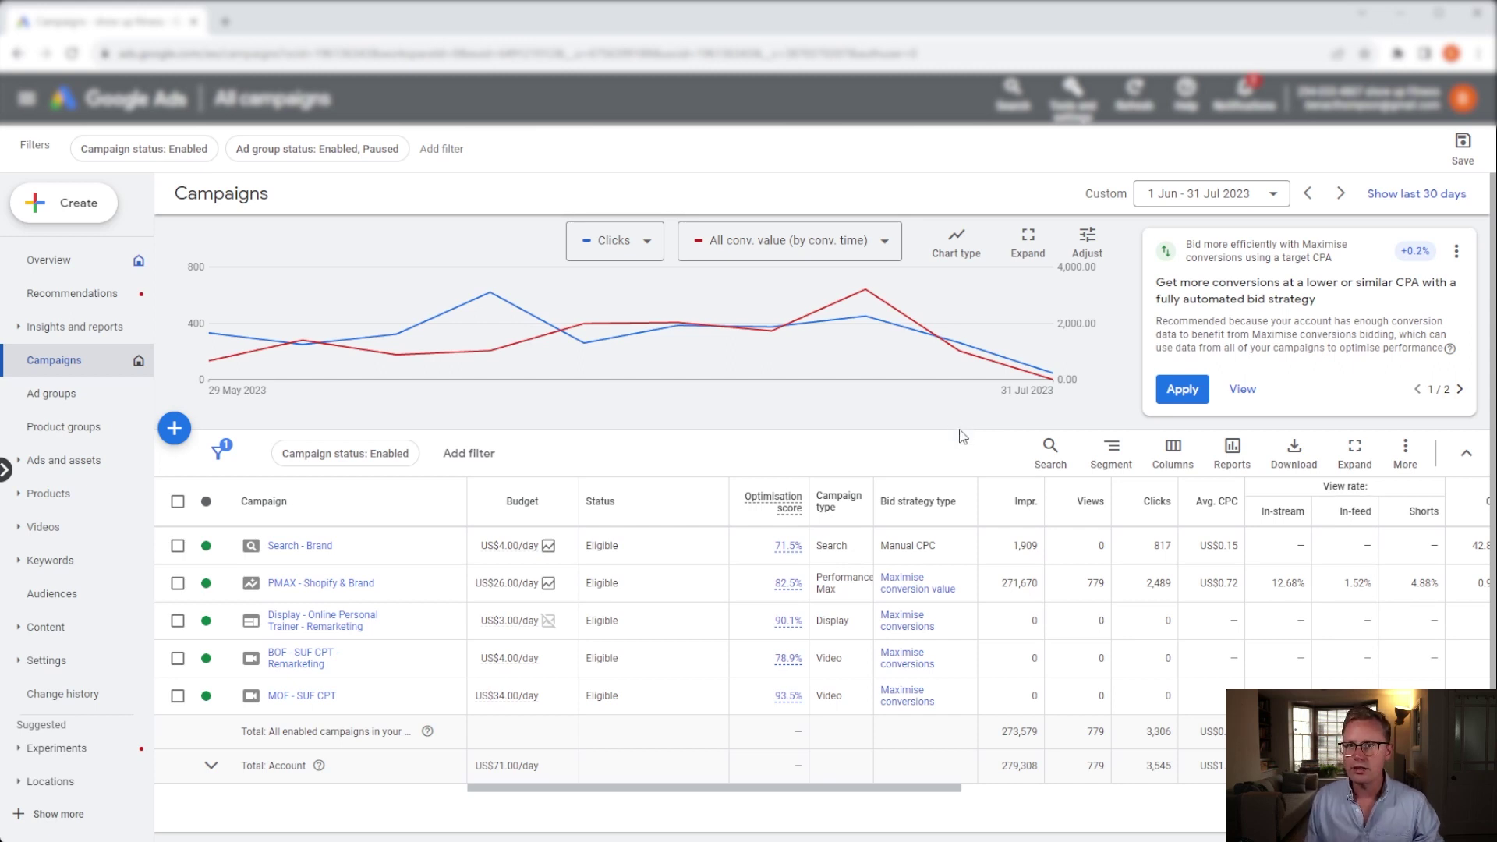
Step: Go to the Audience manager's Your data sources page listing the Google Ads tag, GA4, YouTube and Zapier
{"action": "left_click", "coordinate": [1074, 102]}
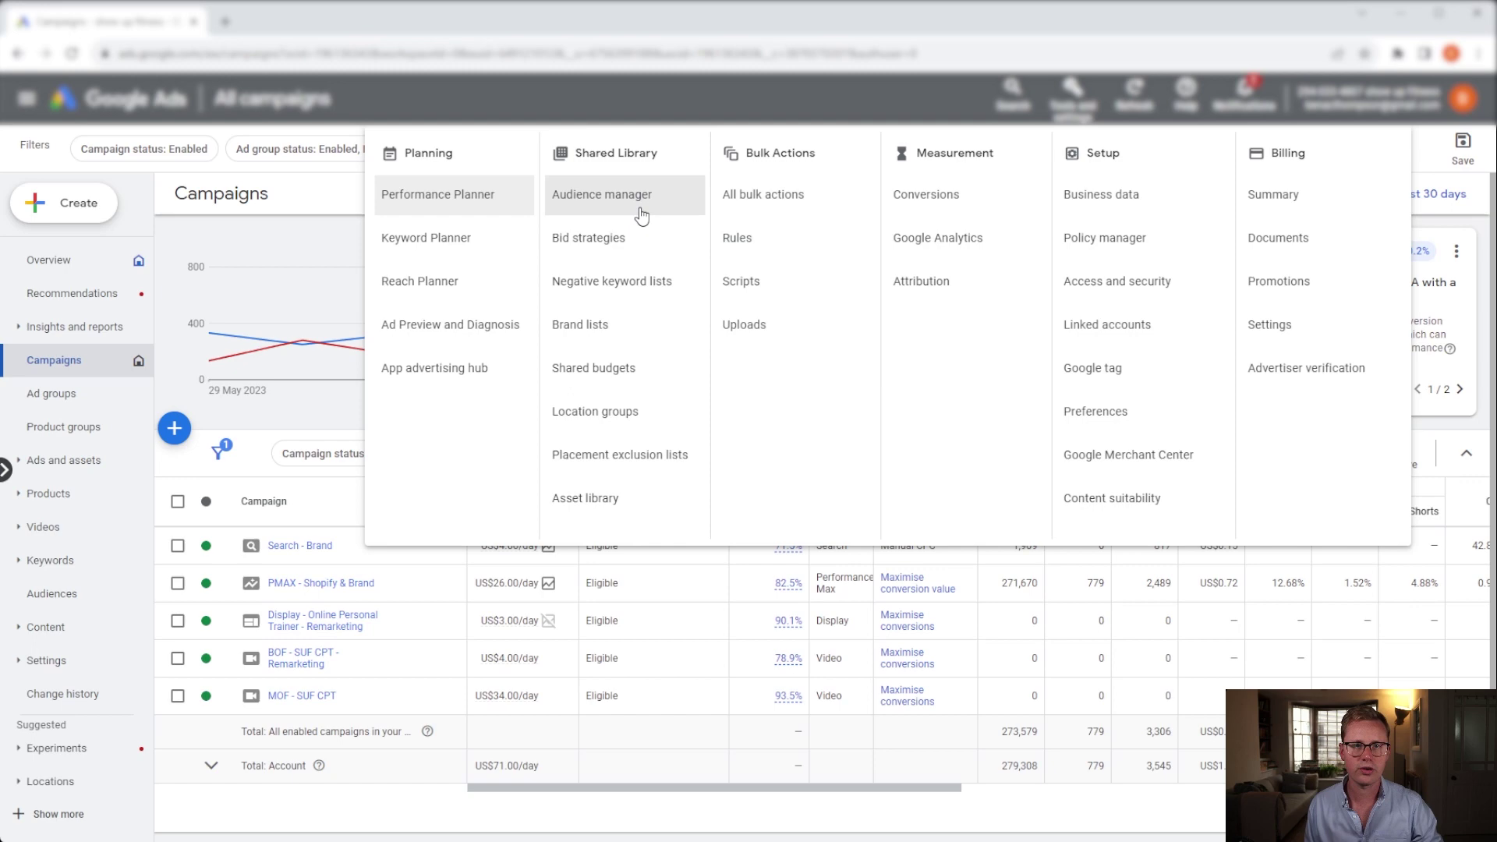
{"action": "left_click", "coordinate": [642, 215]}
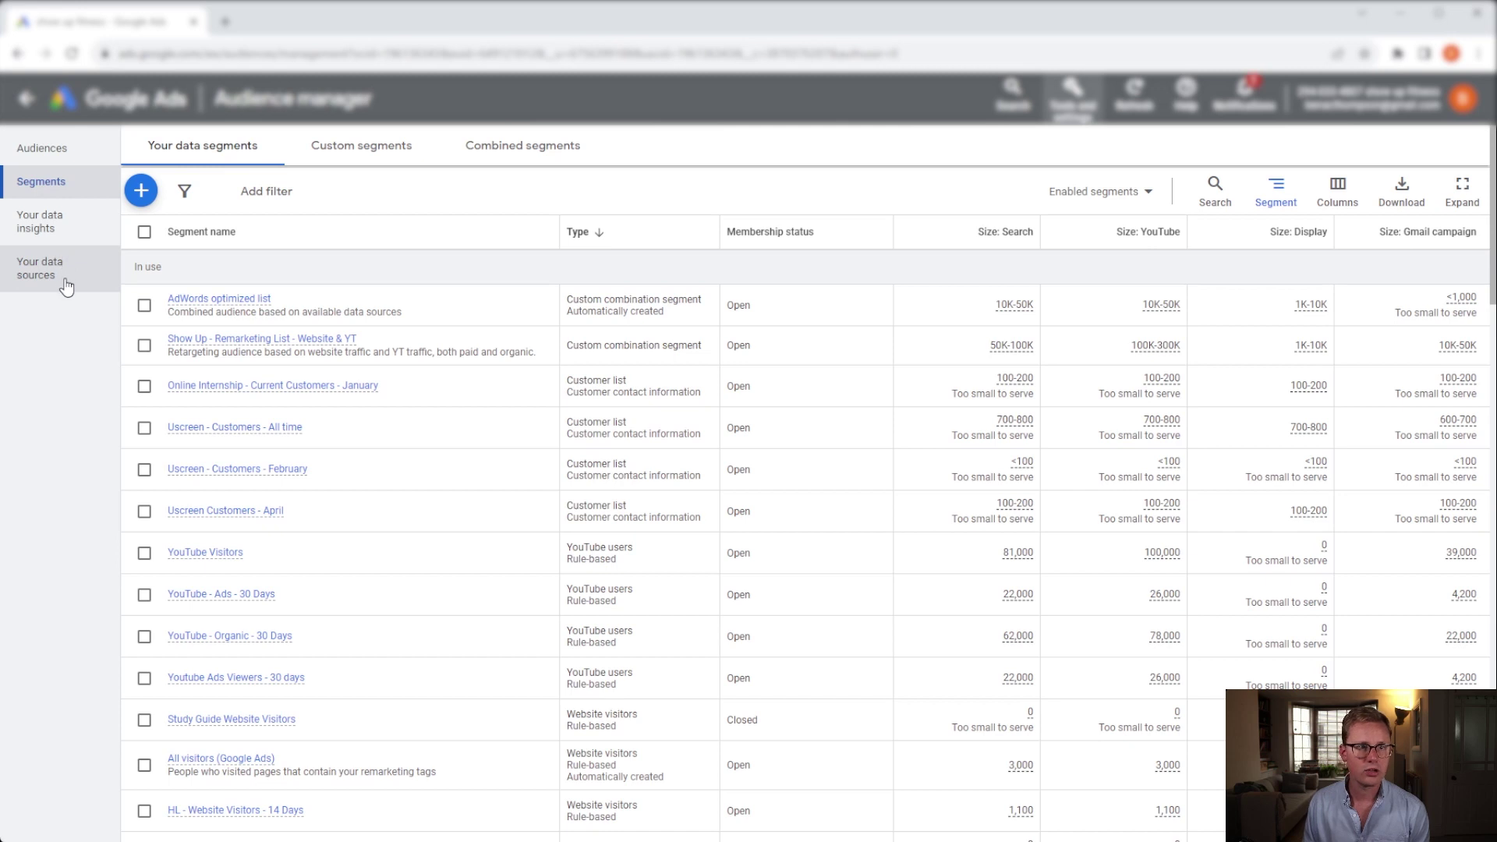
{"action": "left_click", "coordinate": [68, 281]}
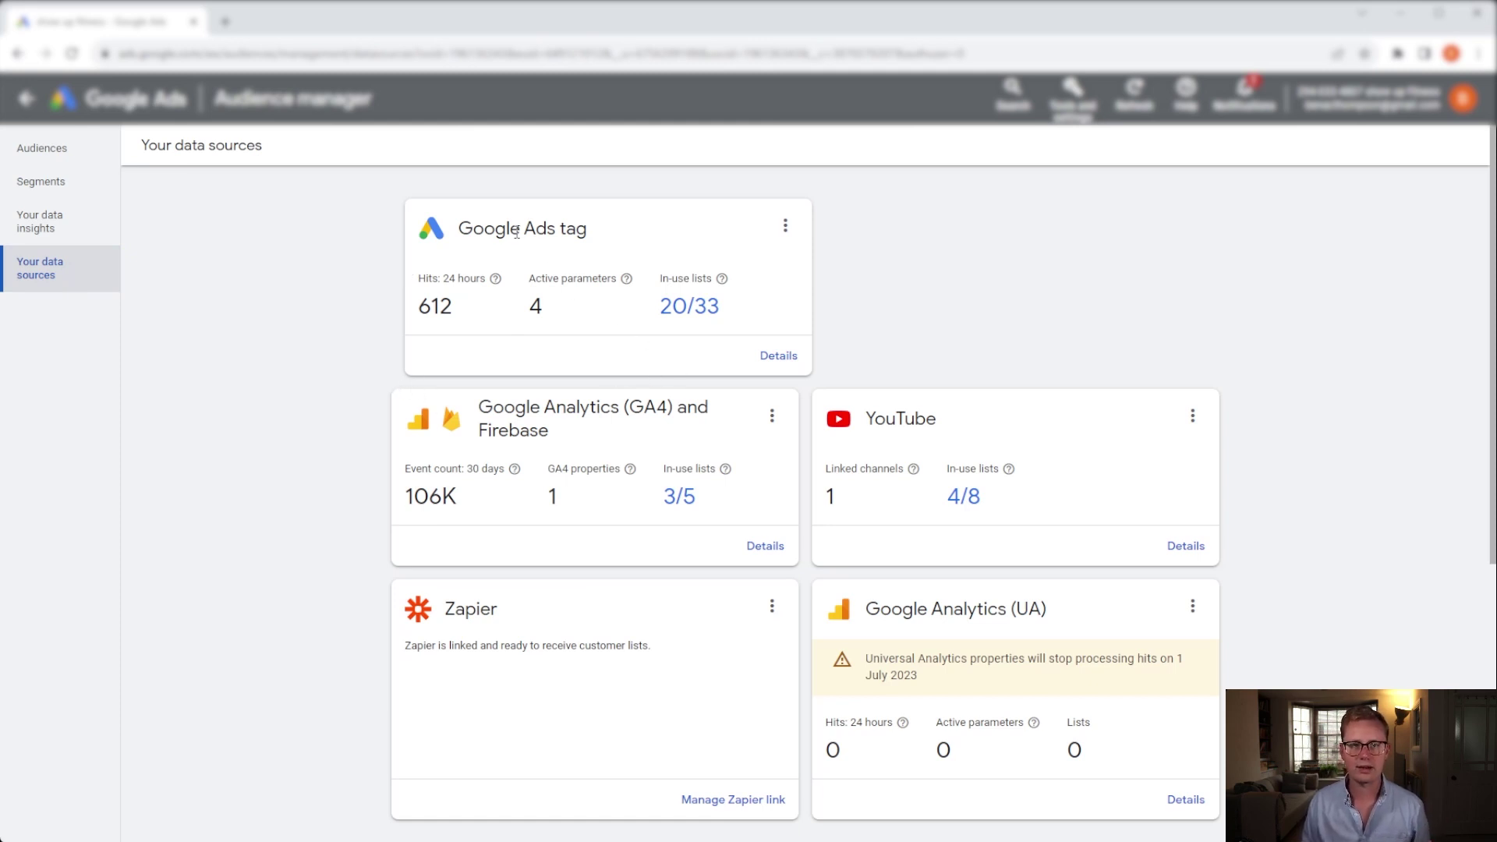
Step: Open the Google Ads tag's details page from its data source card
{"action": "left_click_drag", "start_coordinate": [495, 228], "coordinate": [538, 229]}
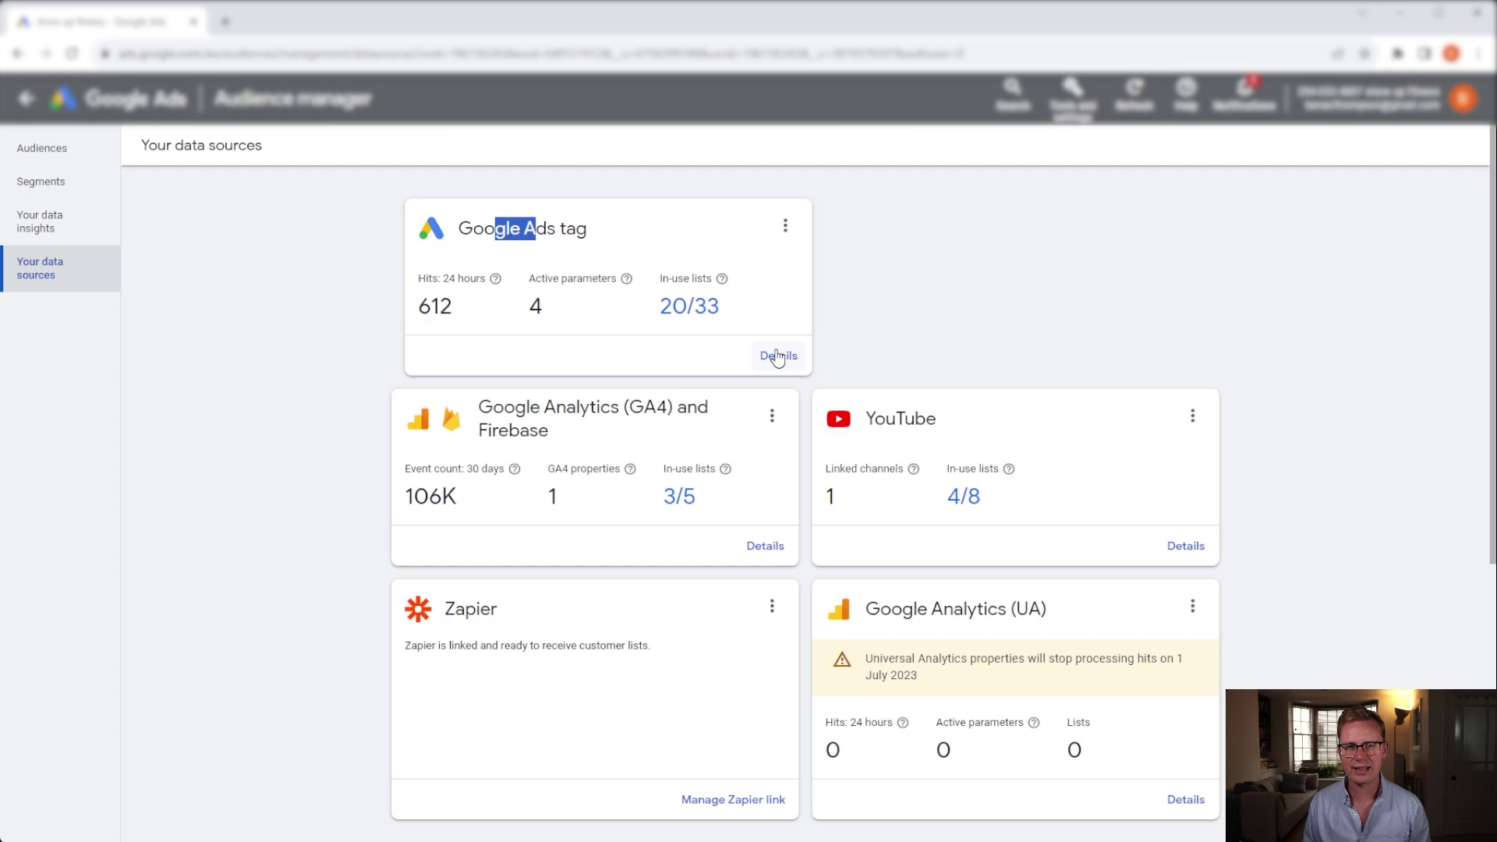
{"action": "left_click", "coordinate": [777, 352]}
{"action": "scroll", "coordinate": [779, 353], "scroll_direction": "down", "scroll_amount": 10}
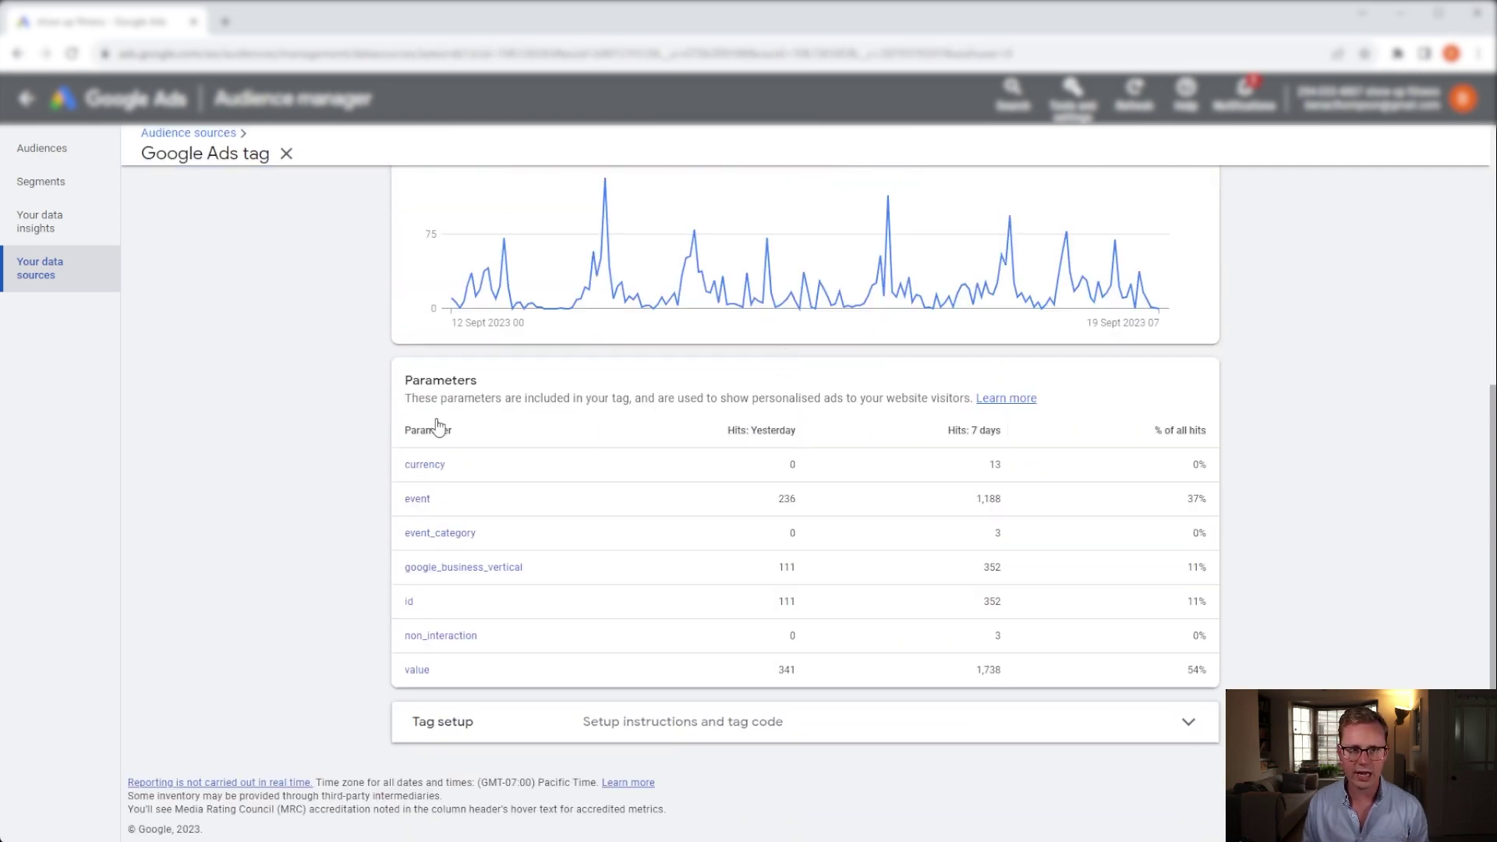
Step: Highlight the tag's Parameters table, showing the id parameter's hit counts and 11% share
{"action": "left_click_drag", "start_coordinate": [419, 380], "coordinate": [478, 382]}
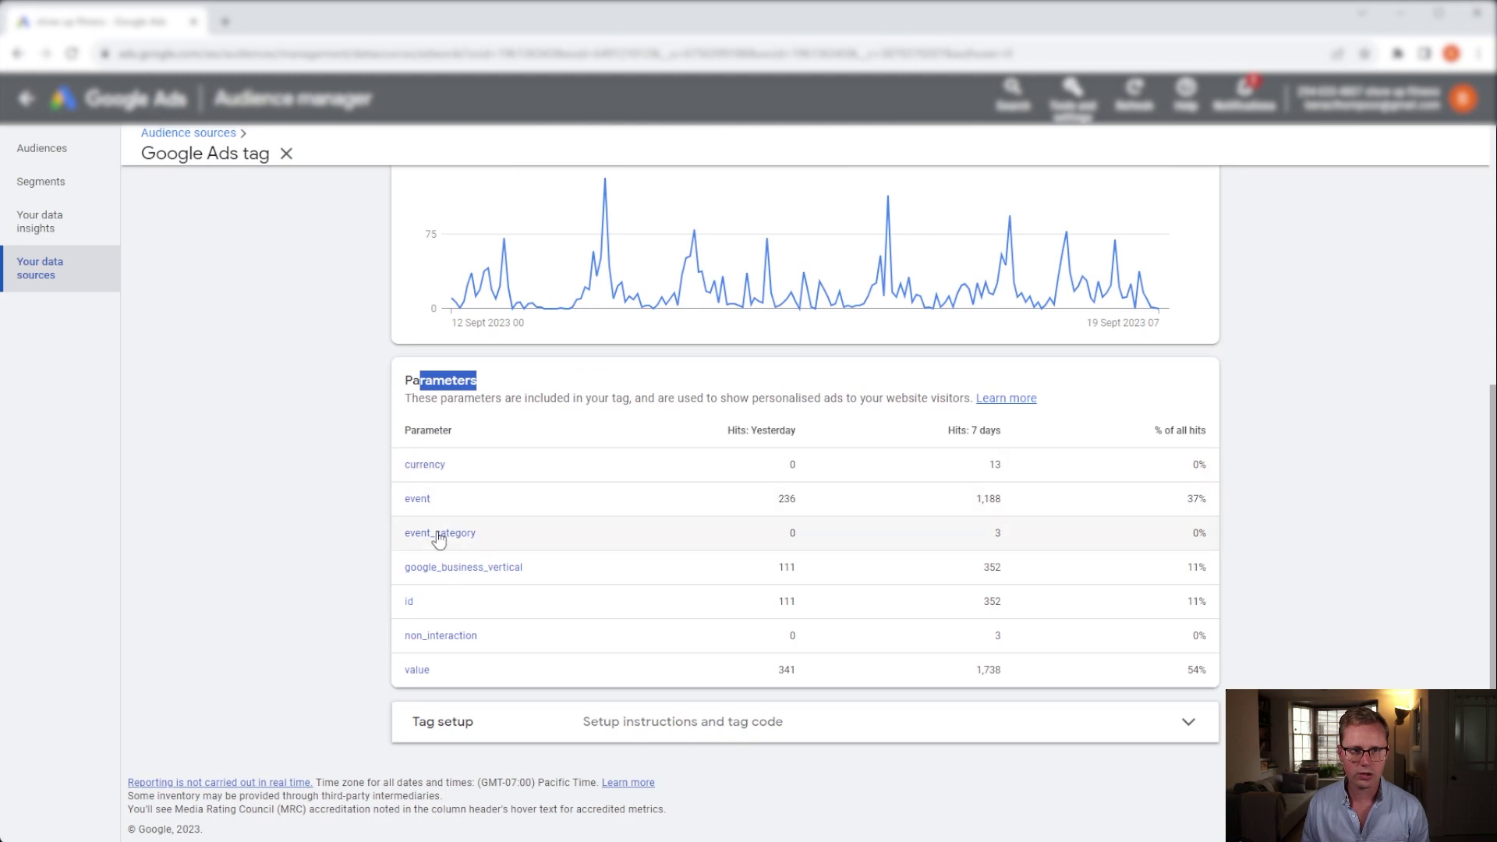
{"action": "left_click", "coordinate": [423, 608]}
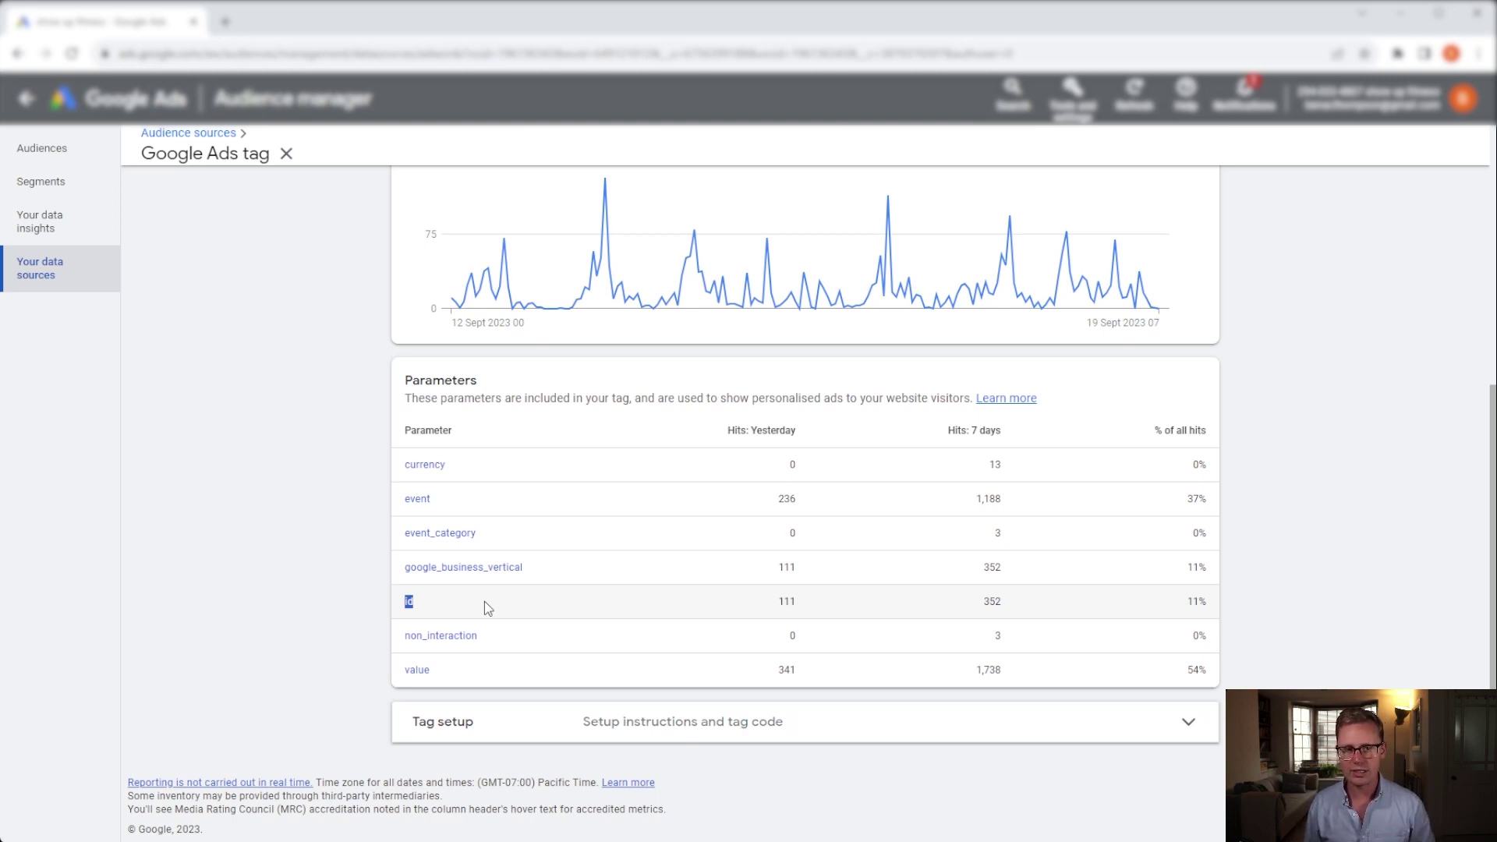
{"action": "left_click", "coordinate": [770, 608]}
{"action": "left_click_drag", "start_coordinate": [751, 607], "coordinate": [1049, 613]}
{"action": "double_click", "coordinate": [1218, 614]}
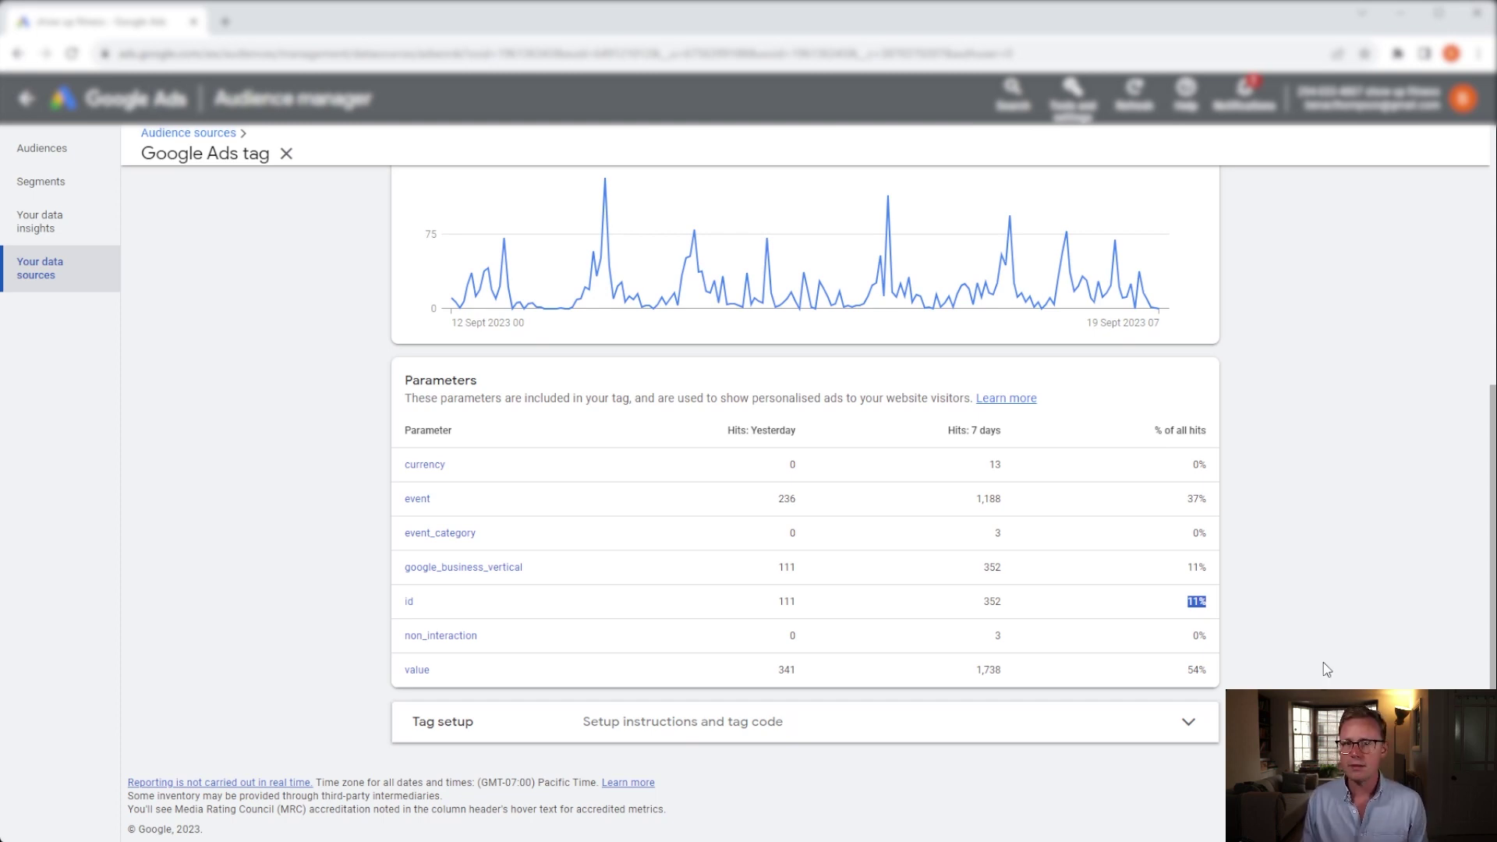
Step: Start a new campaign with the Sales objective and the Display campaign type
{"action": "scroll", "coordinate": [1323, 663], "scroll_direction": "up", "scroll_amount": 5}
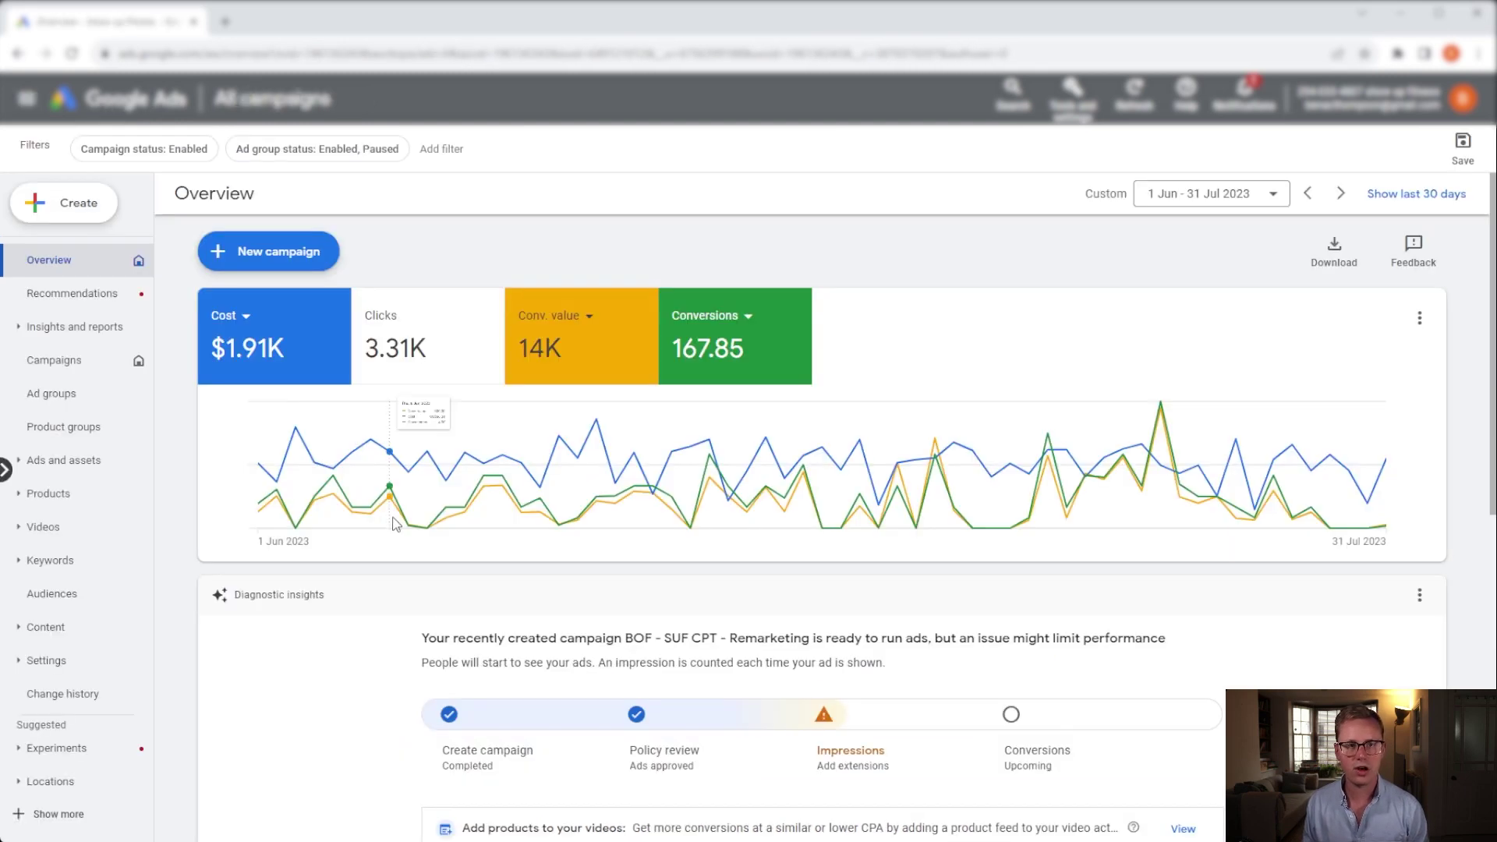
{"action": "left_click", "coordinate": [279, 254]}
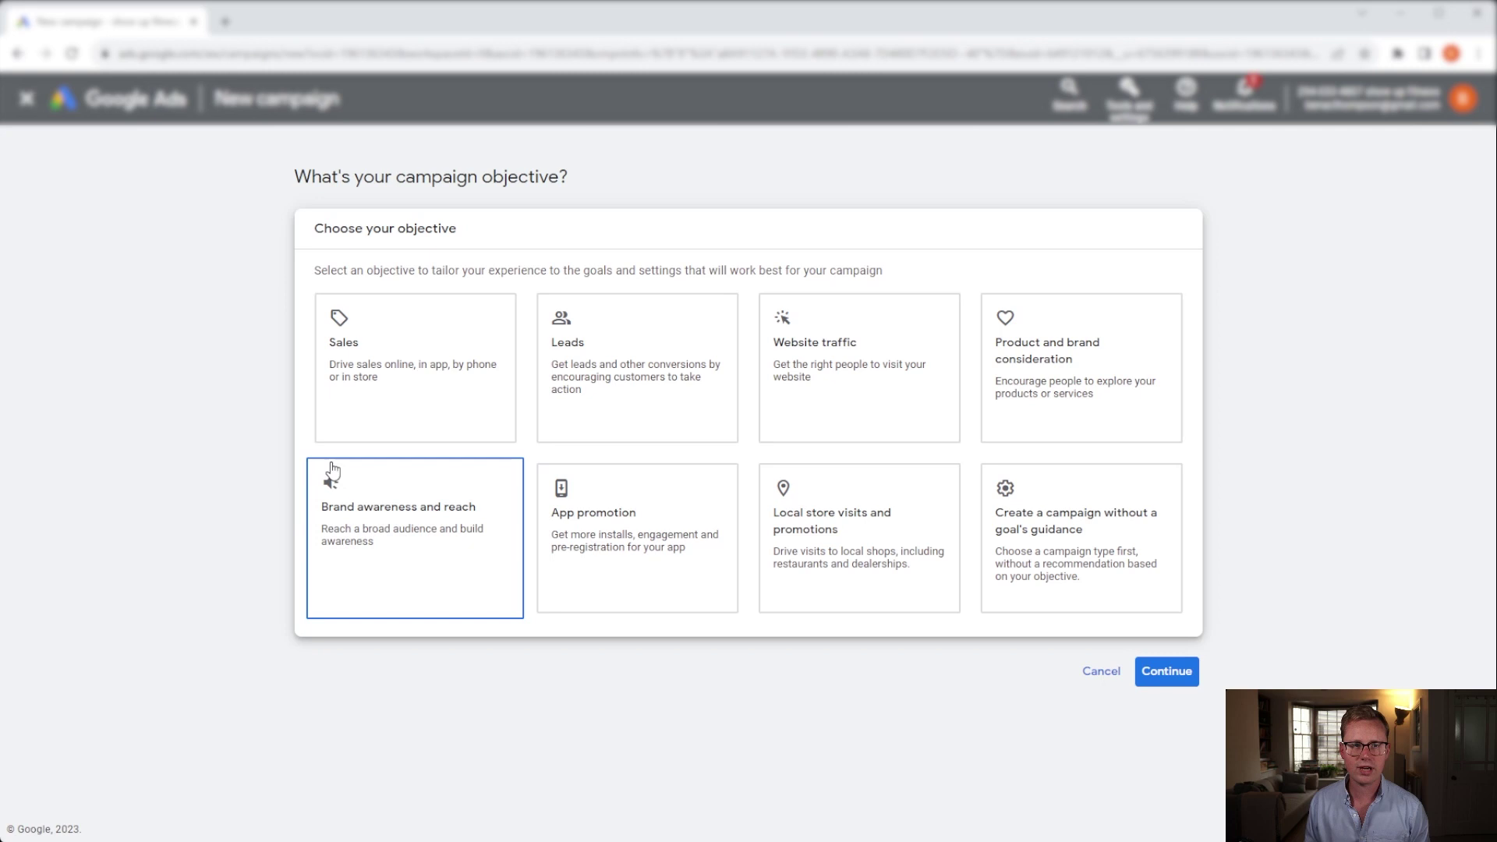
{"action": "left_click", "coordinate": [457, 361]}
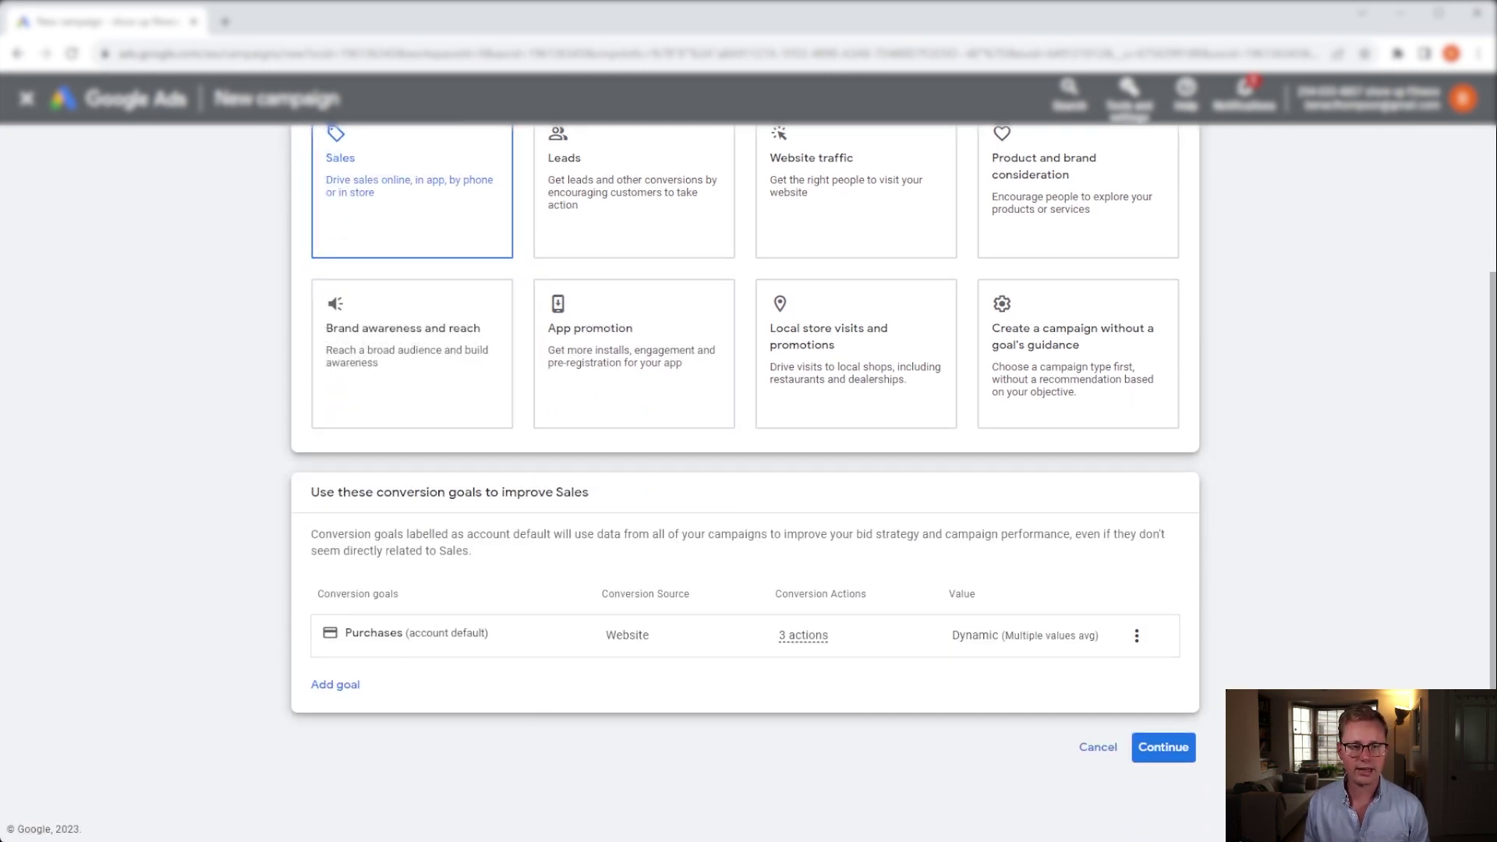
{"action": "left_click", "coordinate": [1164, 749]}
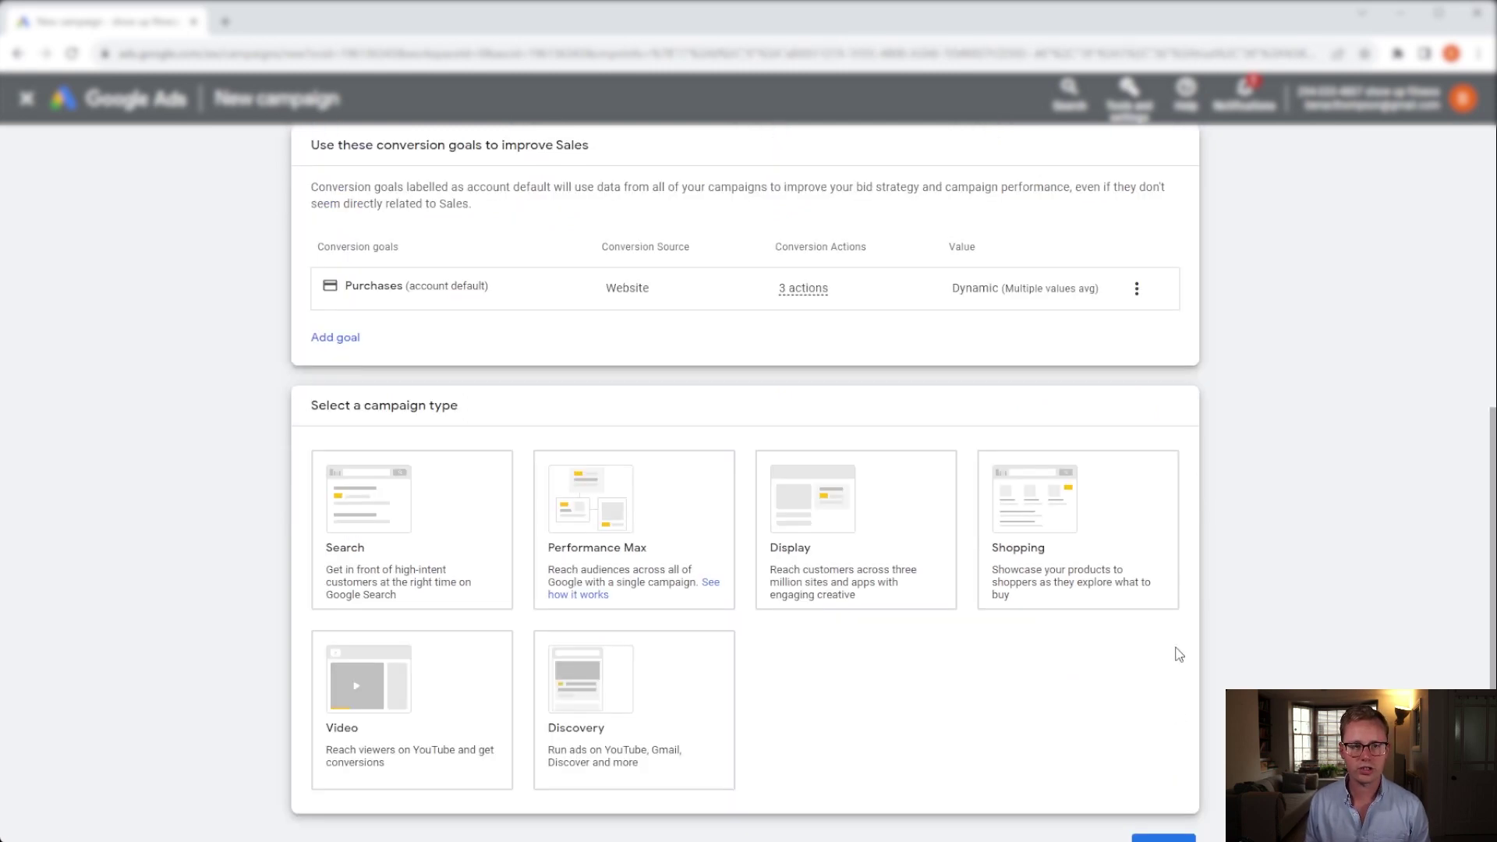
{"action": "left_click", "coordinate": [820, 563]}
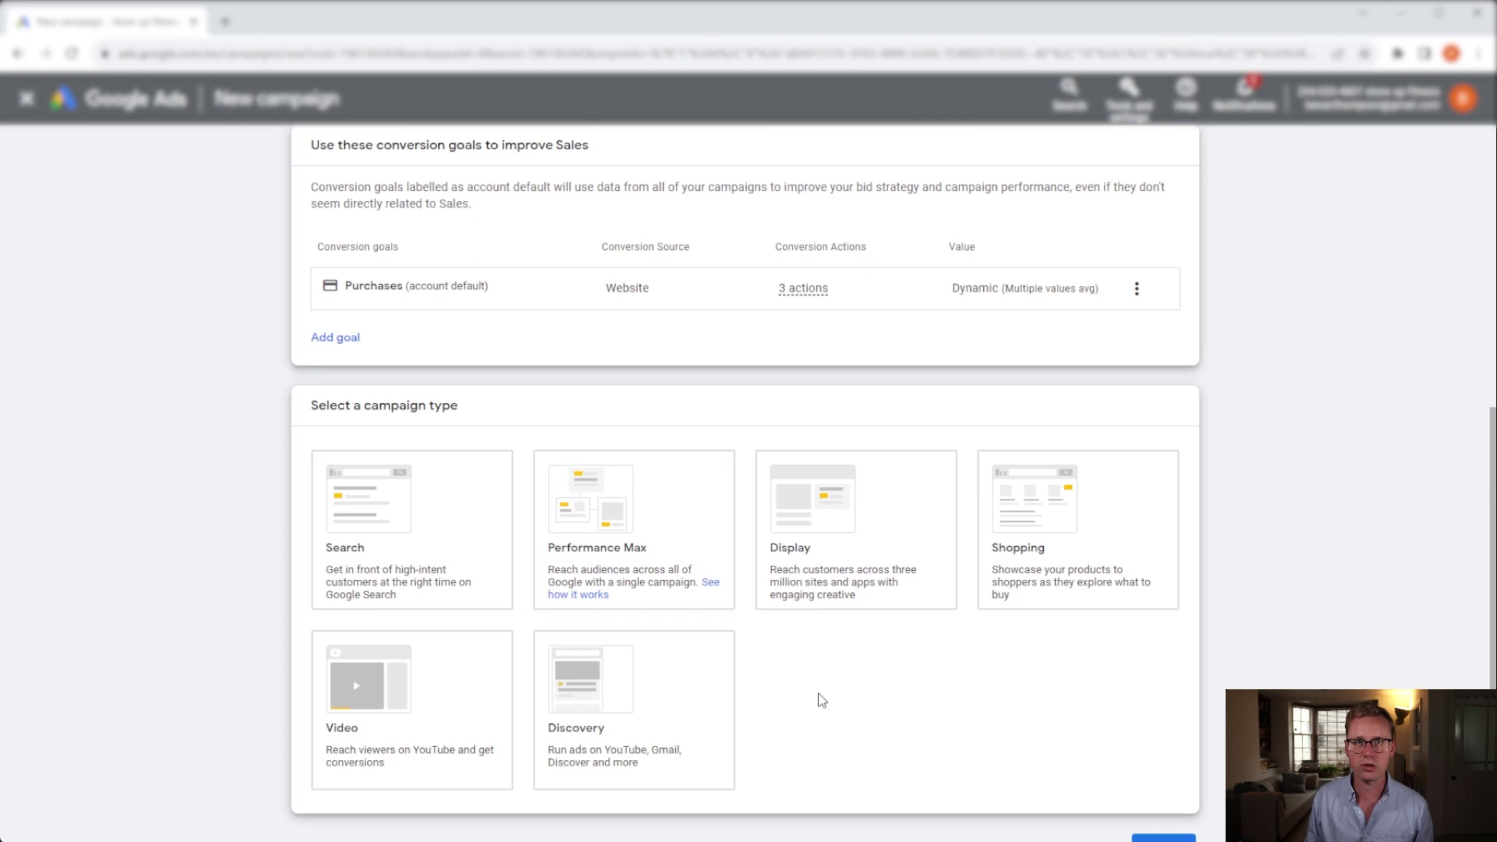
{"action": "left_click", "coordinate": [854, 551]}
Step: Enter 84.academy as the website, name the campaign 'Dynamic Remarketing', and continue to settings
{"action": "scroll", "coordinate": [850, 551], "scroll_direction": "down", "scroll_amount": 5}
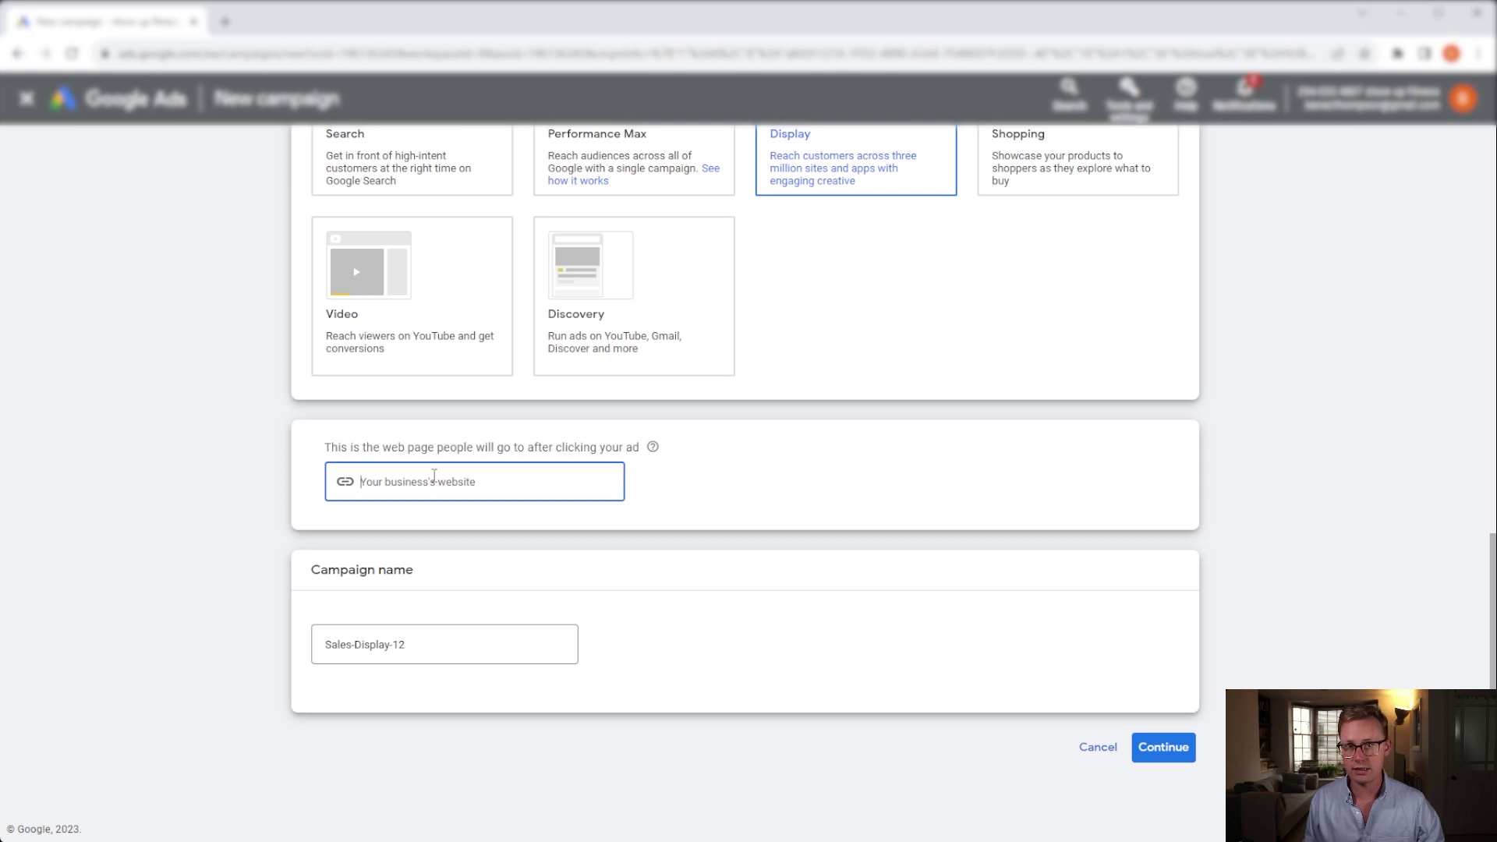
{"action": "left_click", "coordinate": [536, 480]}
{"action": "type", "text": "84.academy"}
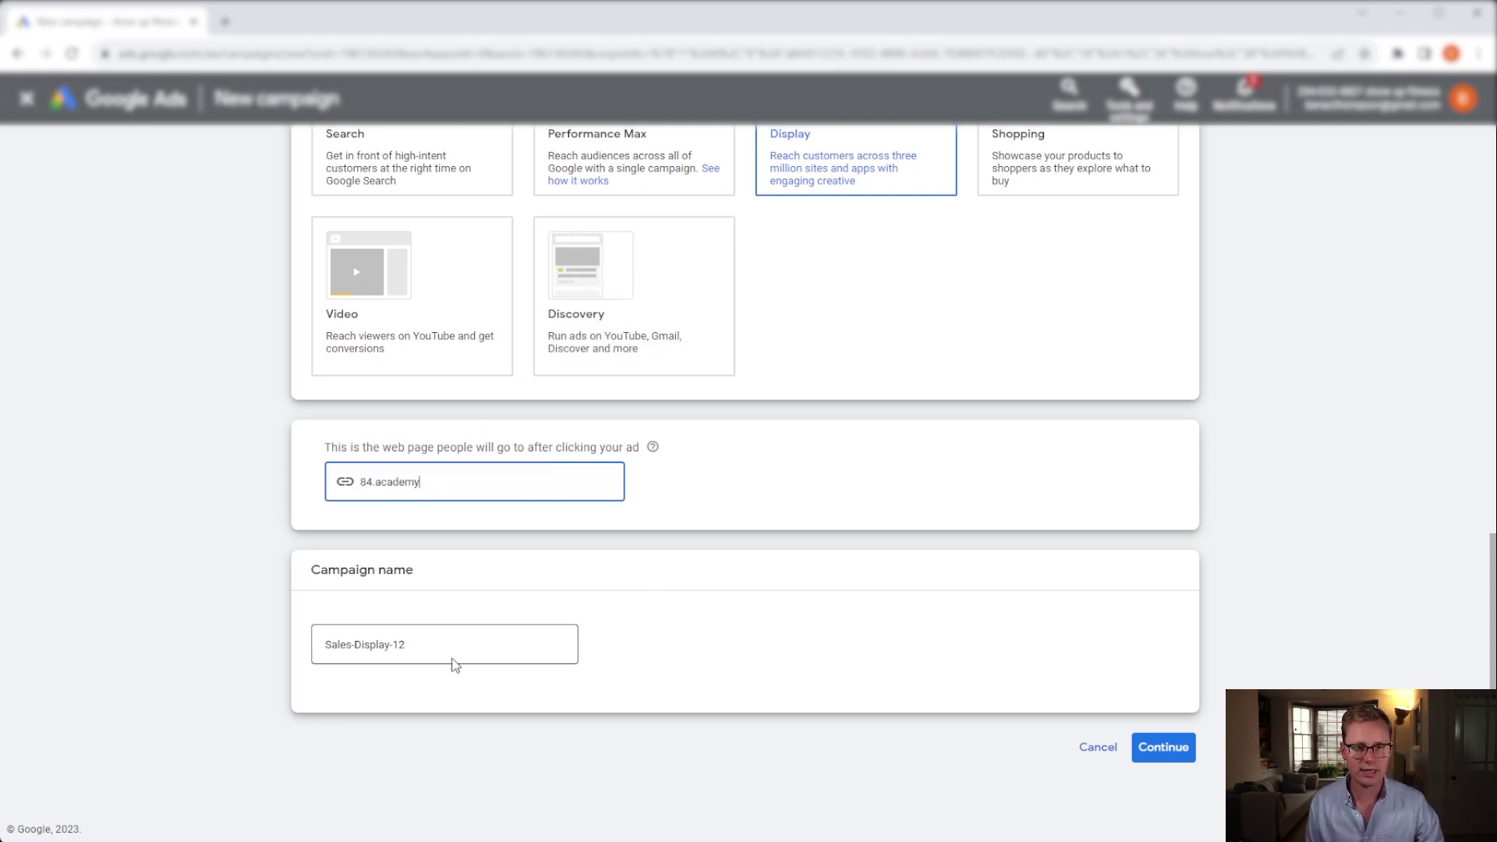
{"action": "triple_click", "coordinate": [447, 644]}
{"action": "type", "text": "Dynamic Remarketing"}
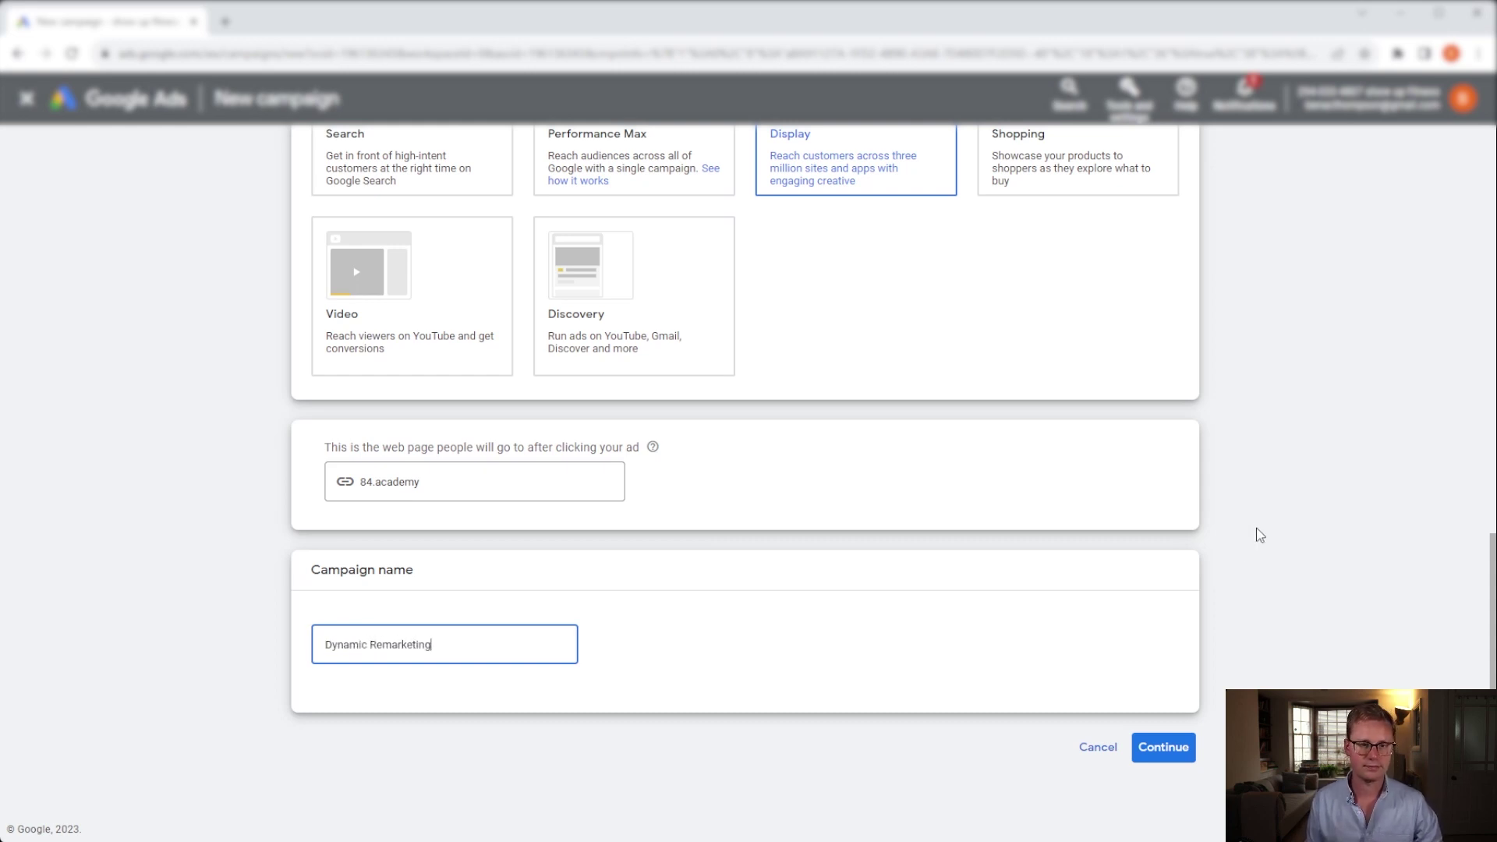
{"action": "left_click", "coordinate": [1110, 642]}
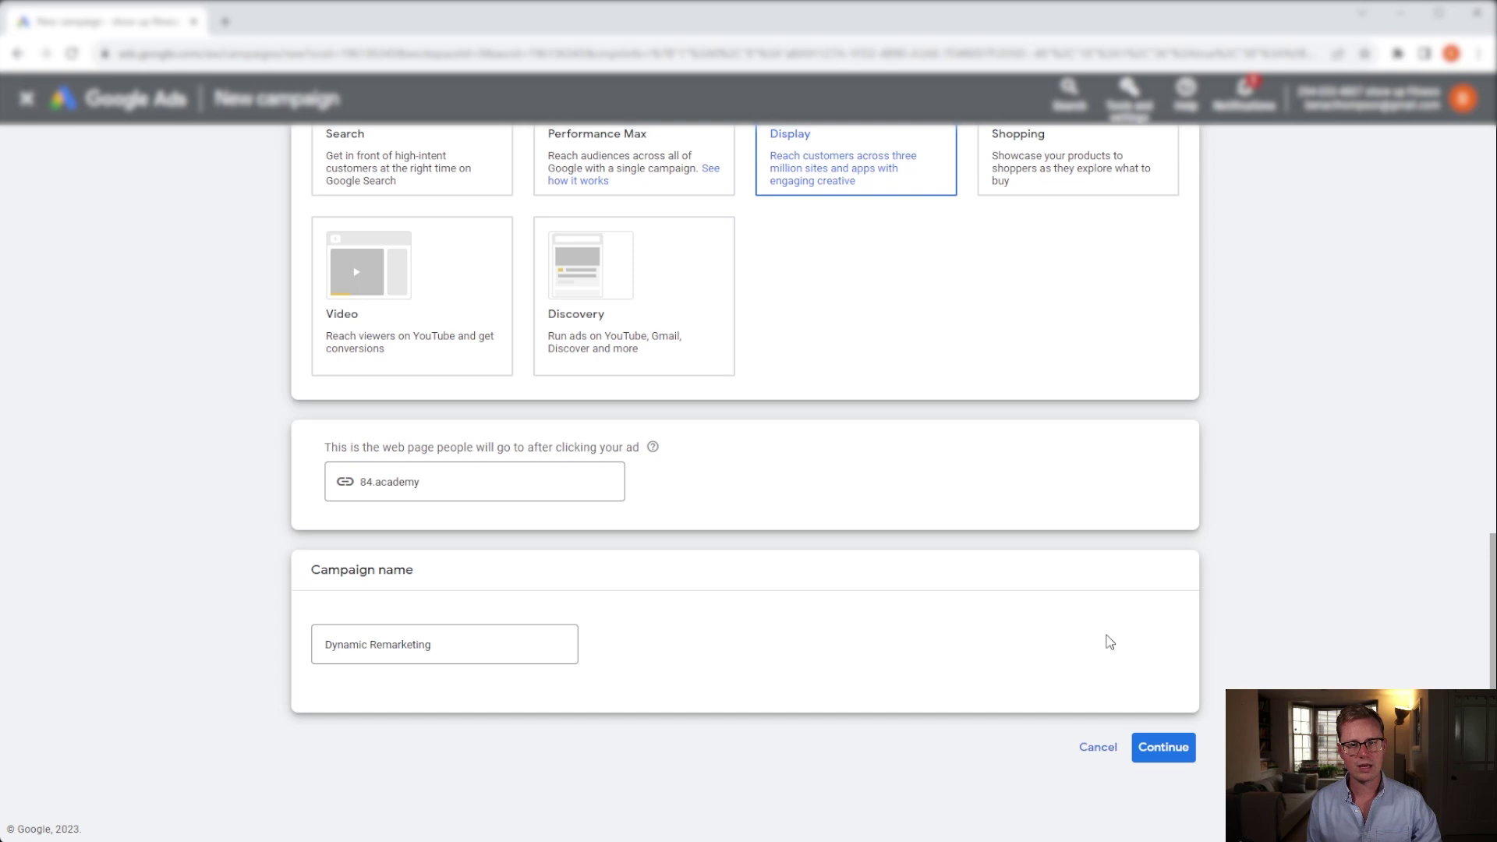
{"action": "left_click", "coordinate": [1151, 744]}
{"action": "left_click", "coordinate": [338, 309]}
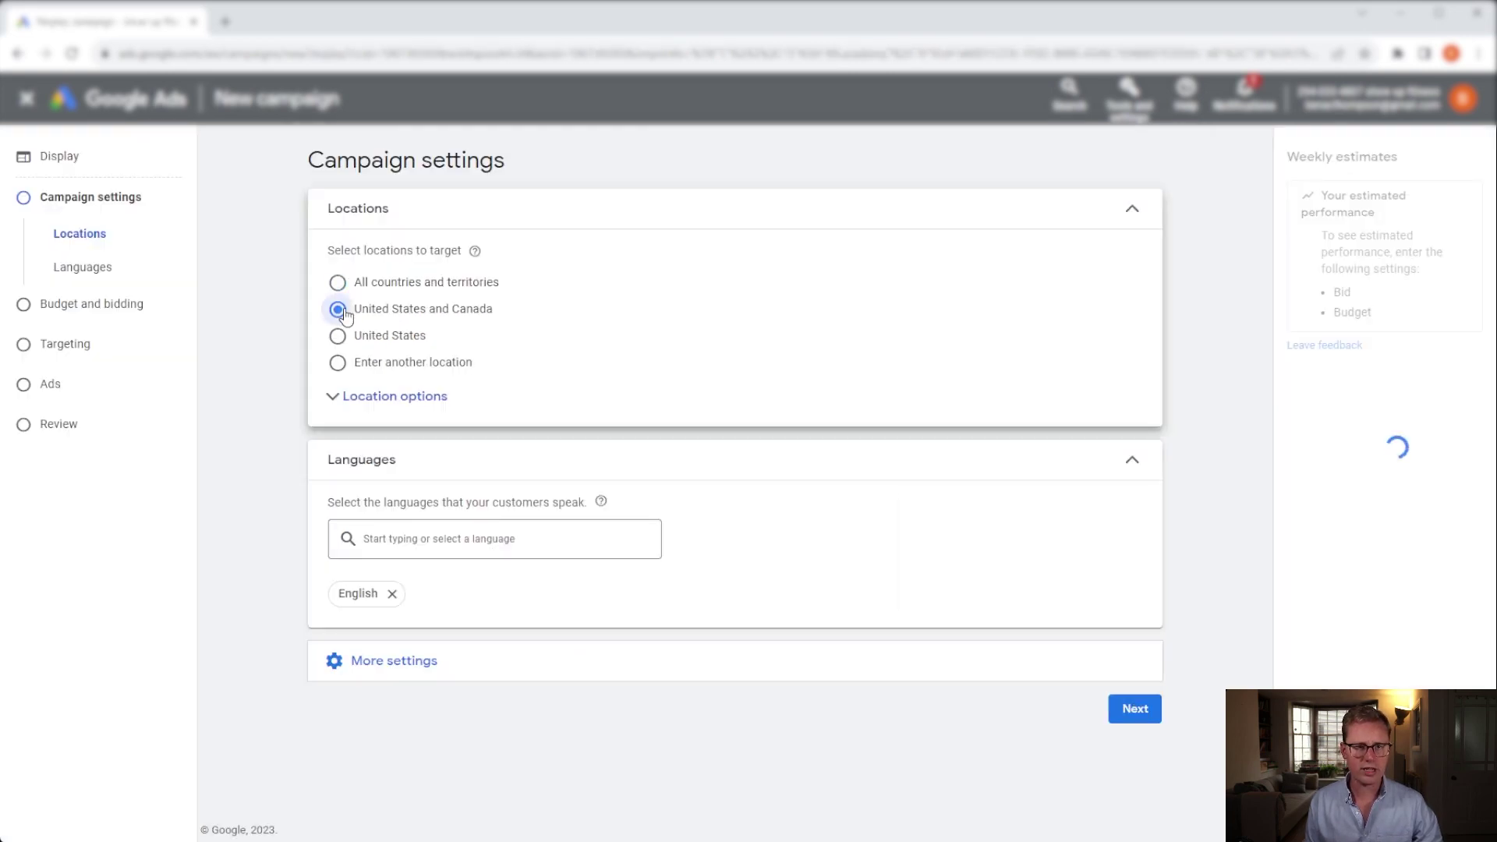
Step: Turn on the dynamic ads feed under More settings and select the first product data feed
{"action": "left_click", "coordinate": [387, 666]}
{"action": "scroll", "coordinate": [712, 588], "scroll_direction": "down", "scroll_amount": 3}
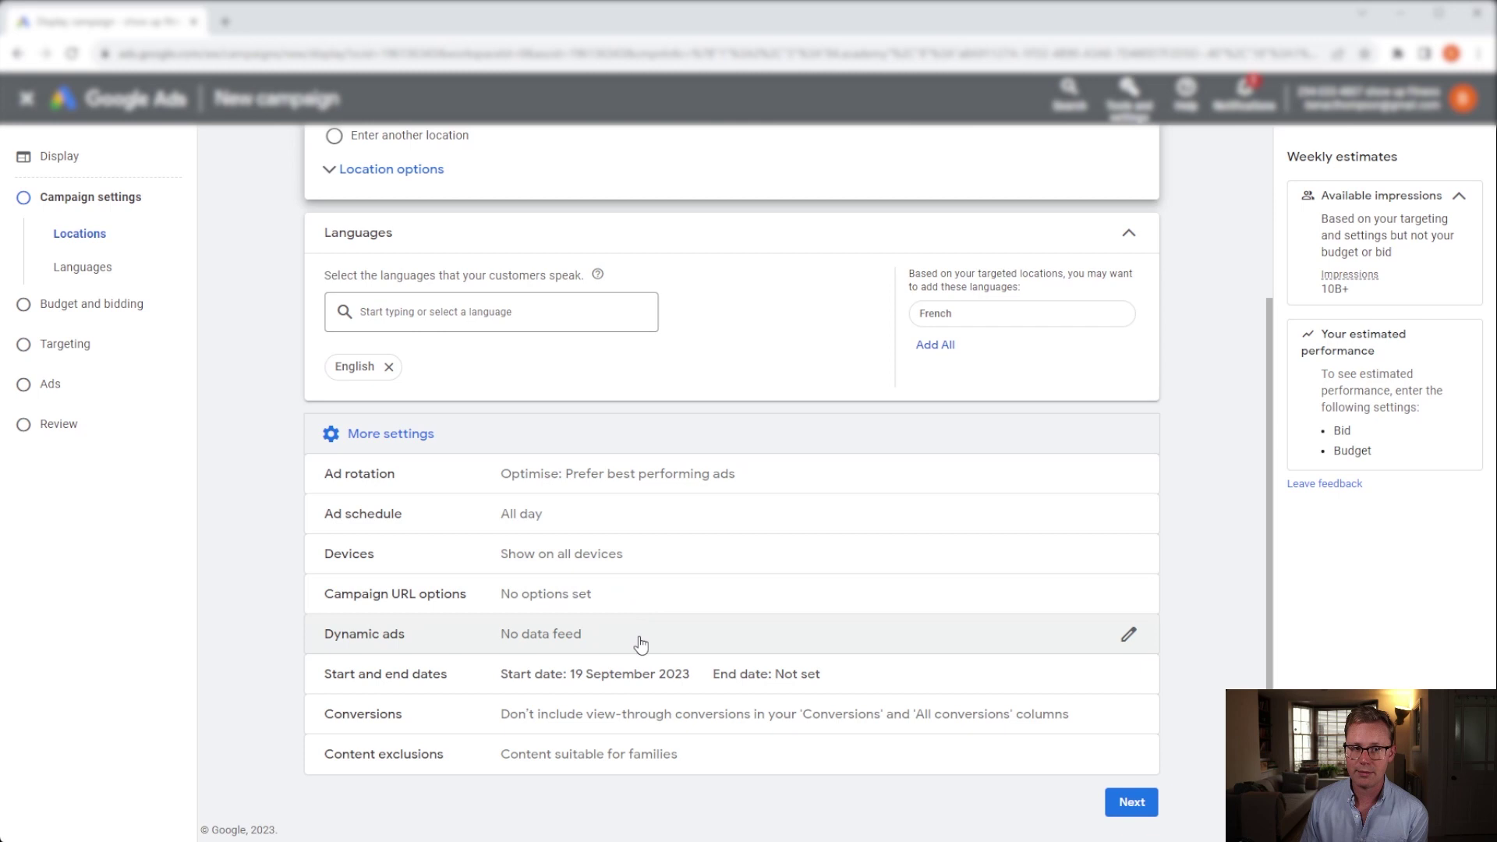
{"action": "left_click", "coordinate": [372, 642]}
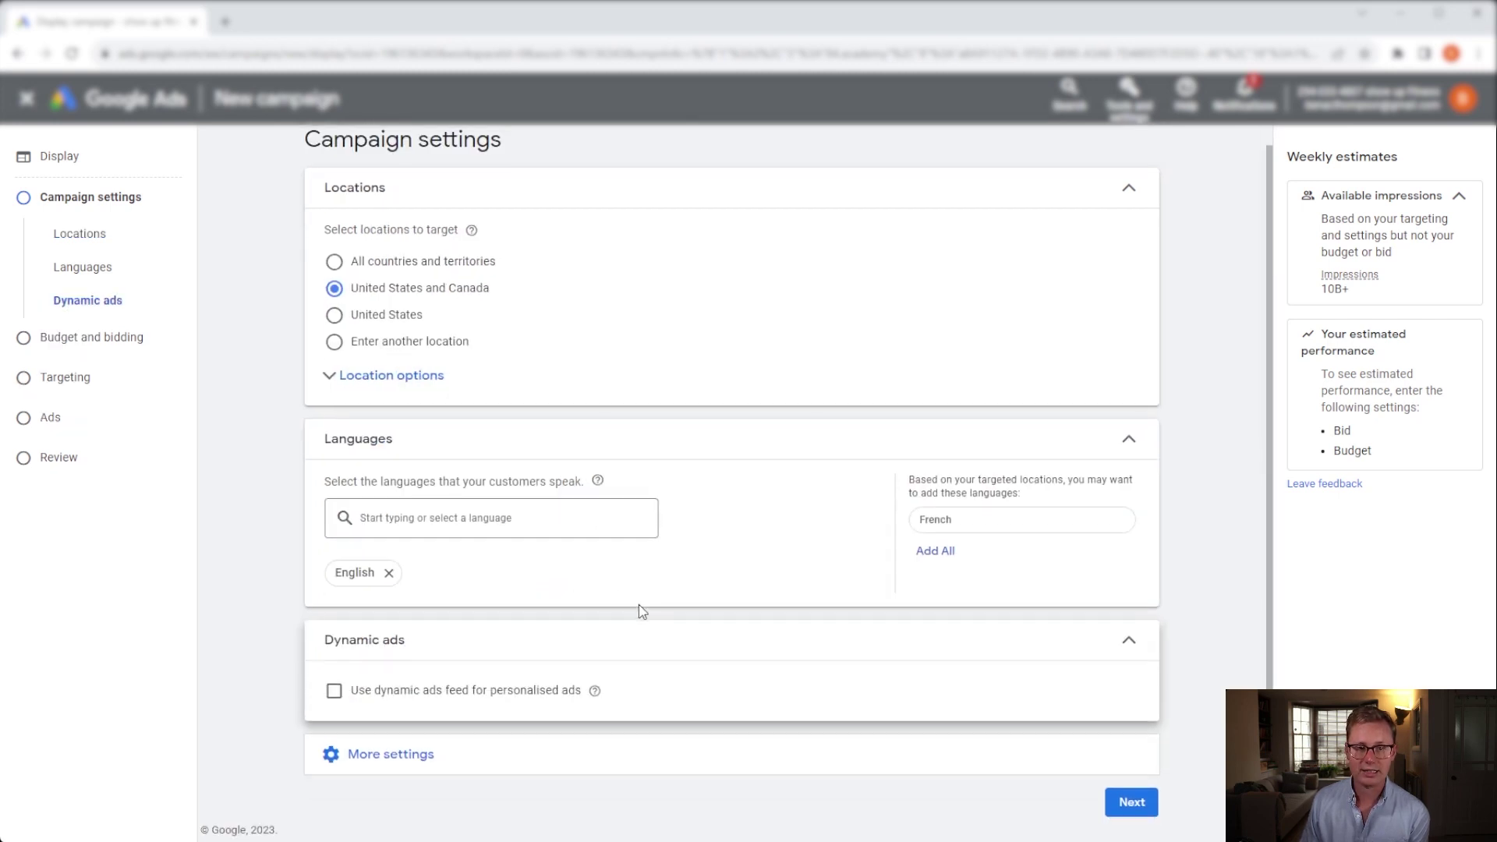
{"action": "left_click", "coordinate": [334, 691]}
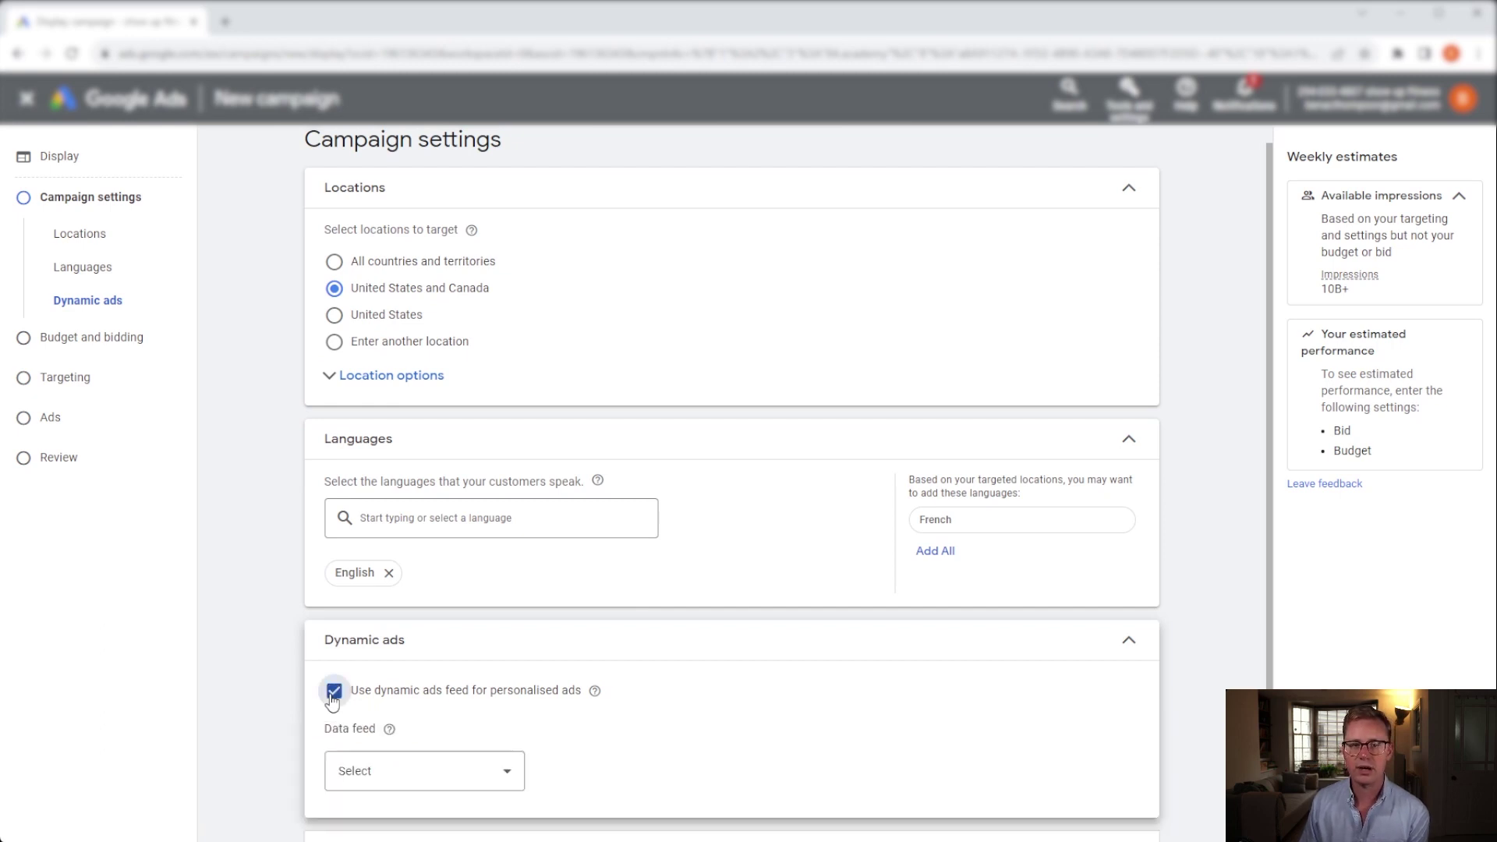
{"action": "scroll", "coordinate": [682, 709], "scroll_direction": "down", "scroll_amount": 2}
{"action": "left_click", "coordinate": [498, 684]}
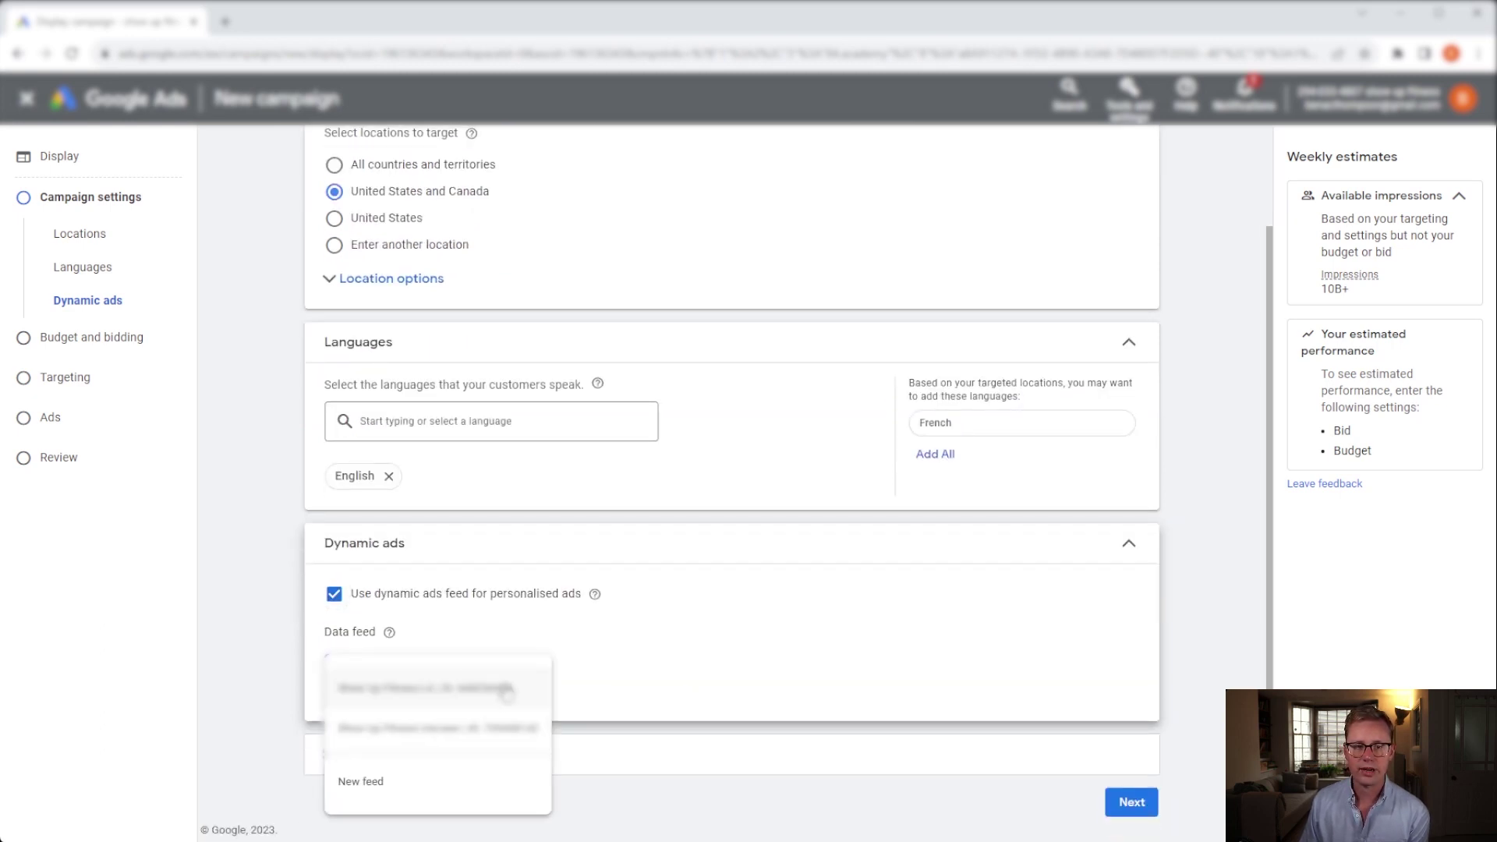
{"action": "left_click", "coordinate": [480, 697]}
Step: Advertise all products from the feed with No filters selected
{"action": "scroll", "coordinate": [613, 559], "scroll_direction": "down", "scroll_amount": 1}
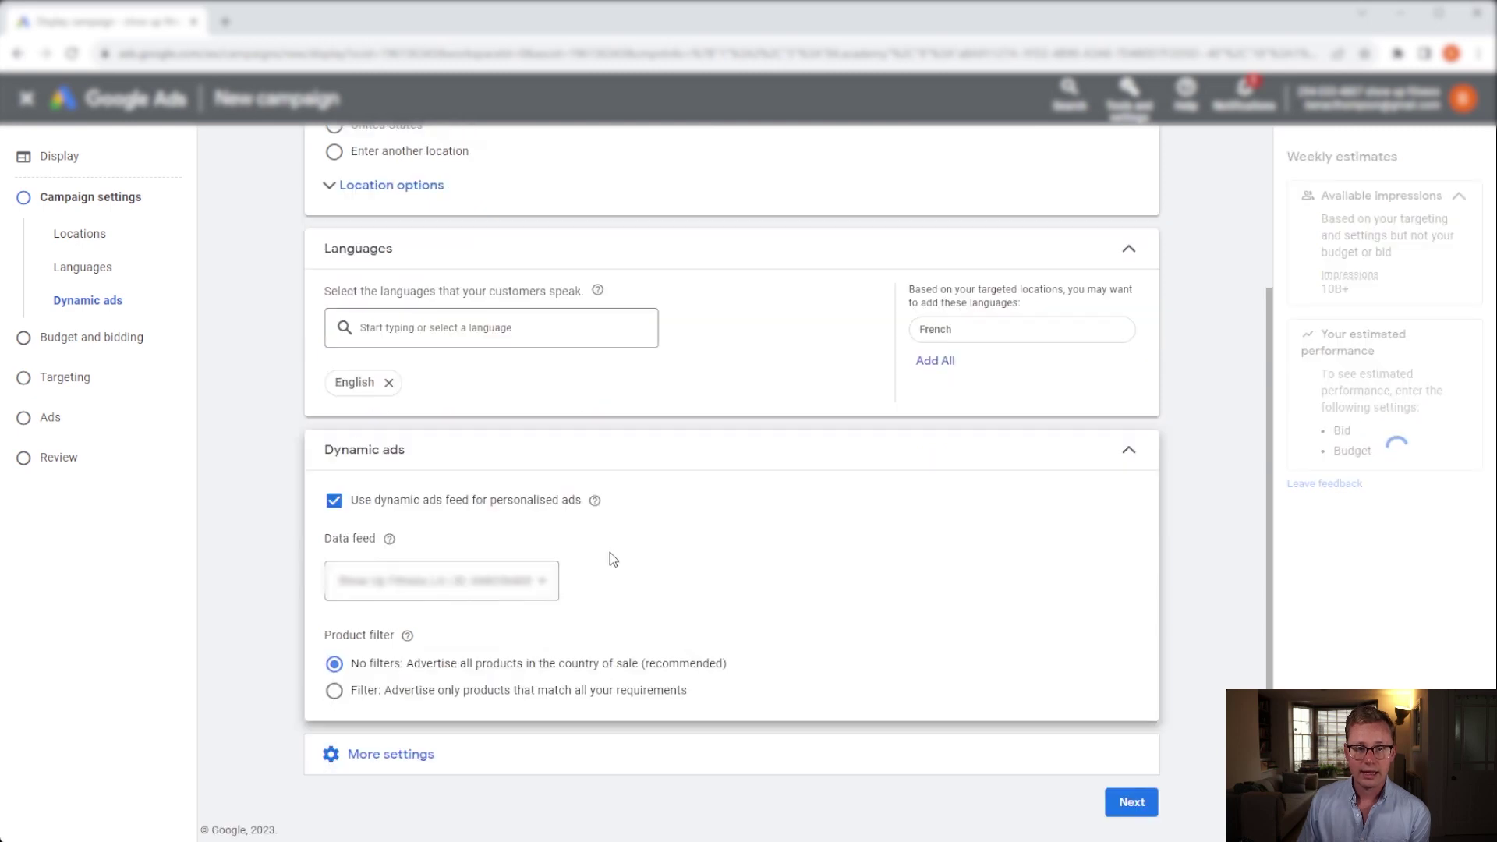
{"action": "left_click", "coordinate": [334, 694]}
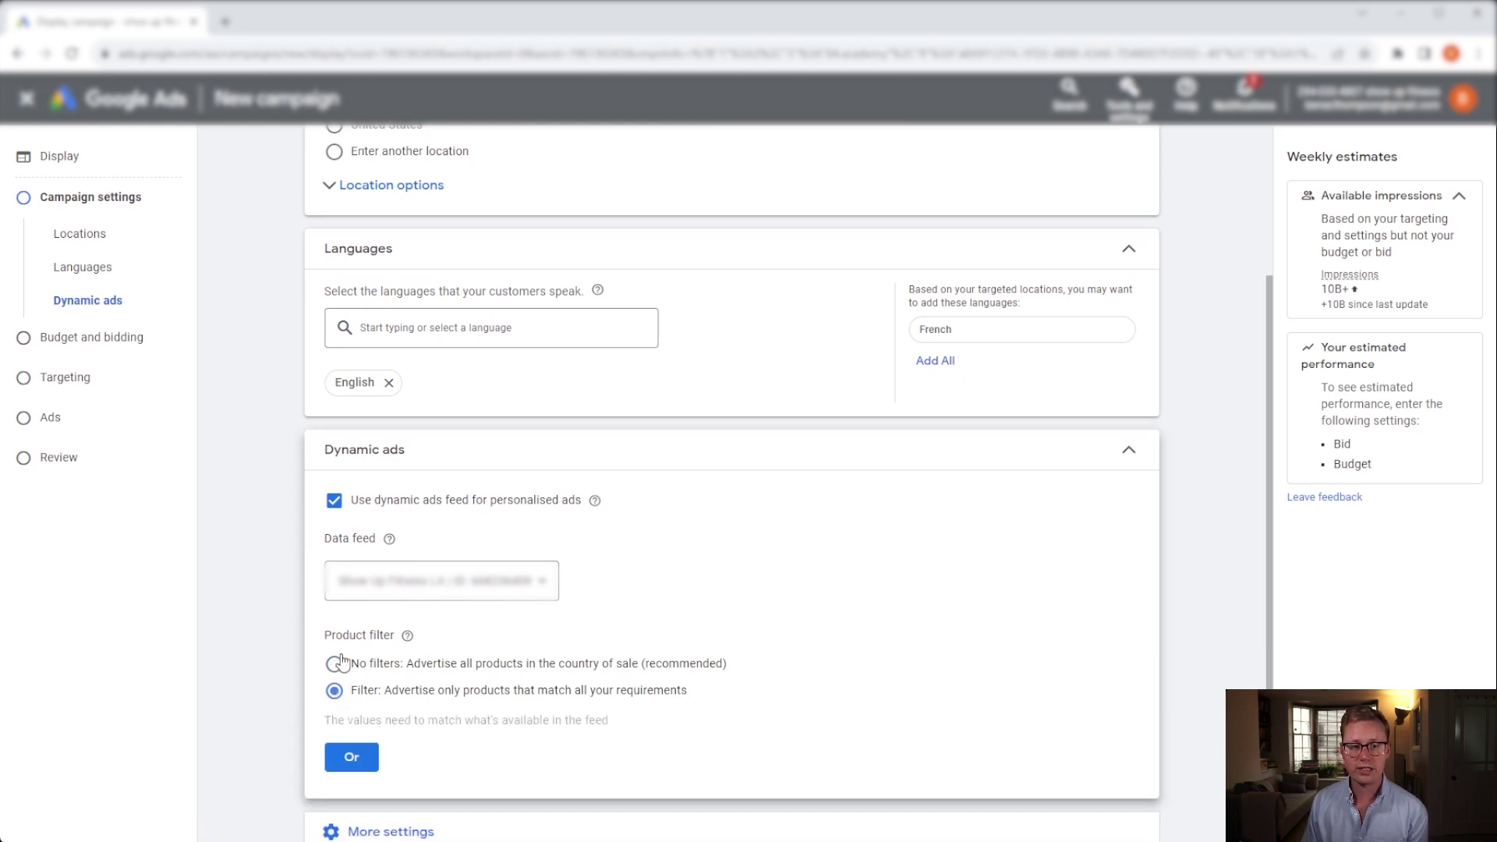
{"action": "left_click", "coordinate": [335, 663]}
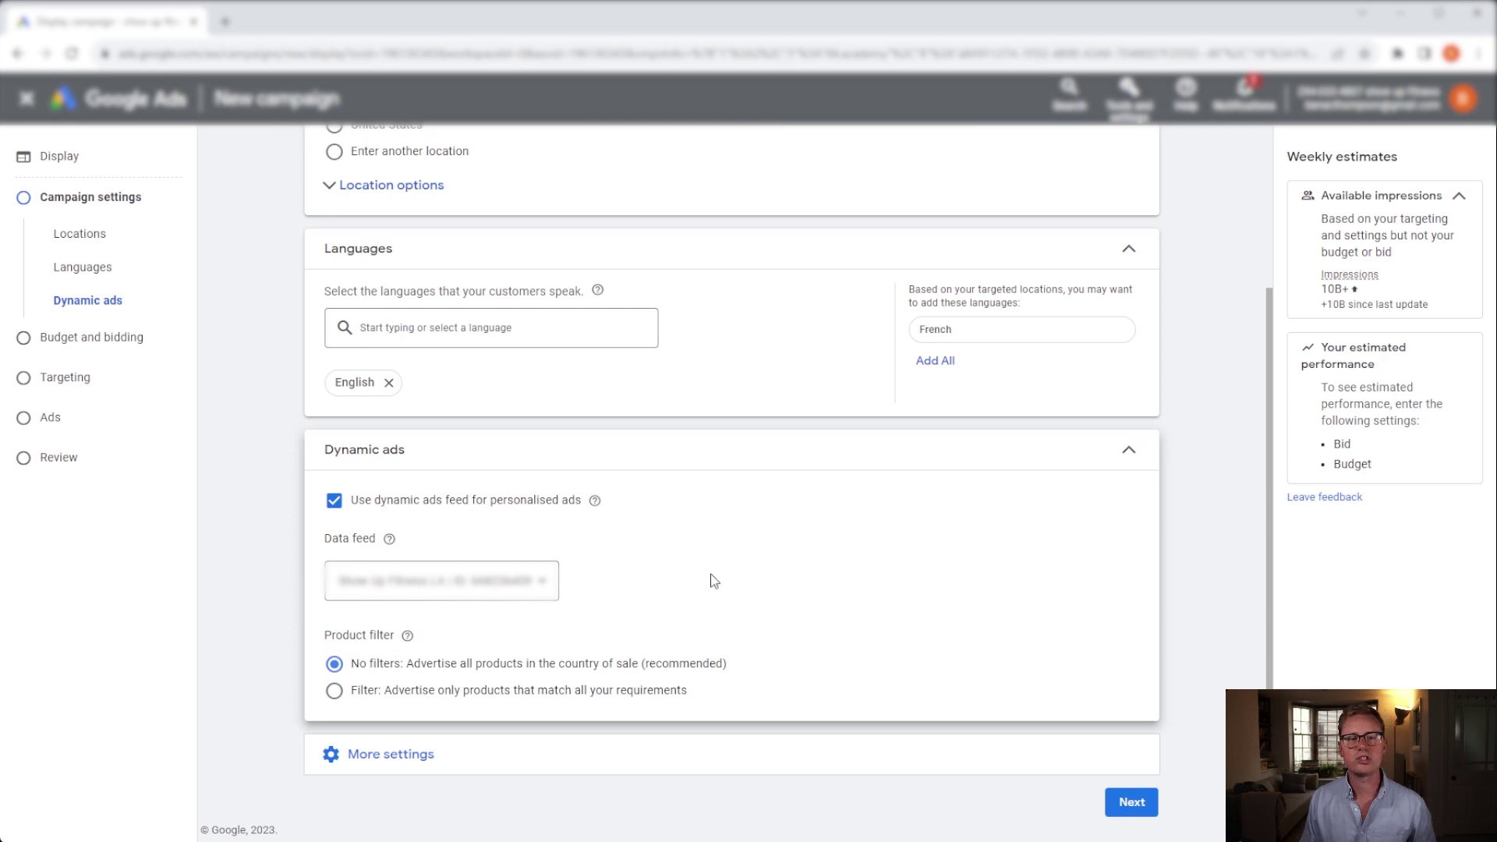
{"action": "mouse_move", "coordinate": [596, 506]}
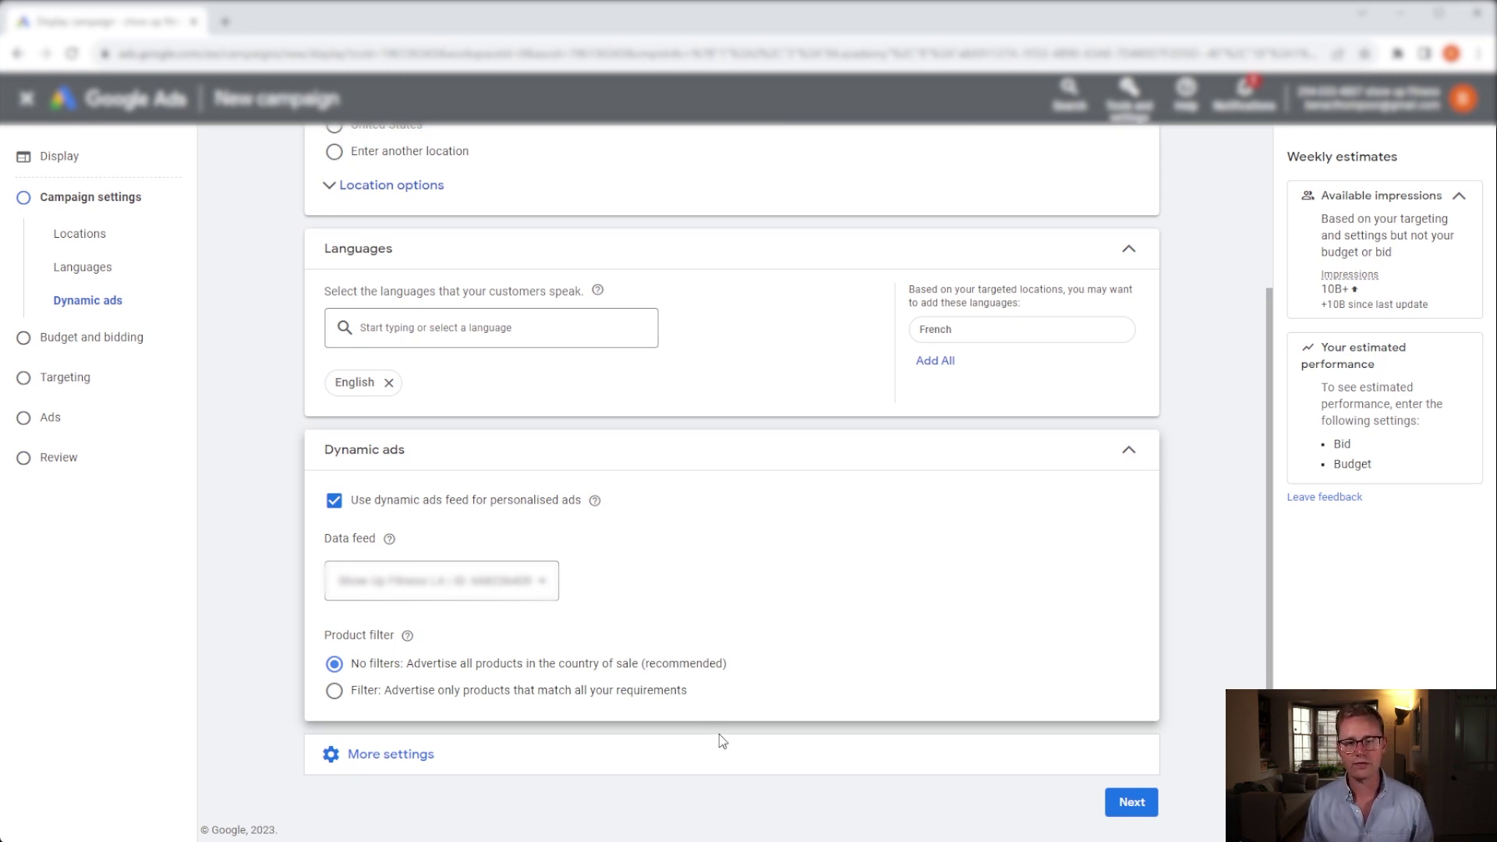
{"action": "left_click", "coordinate": [812, 754]}
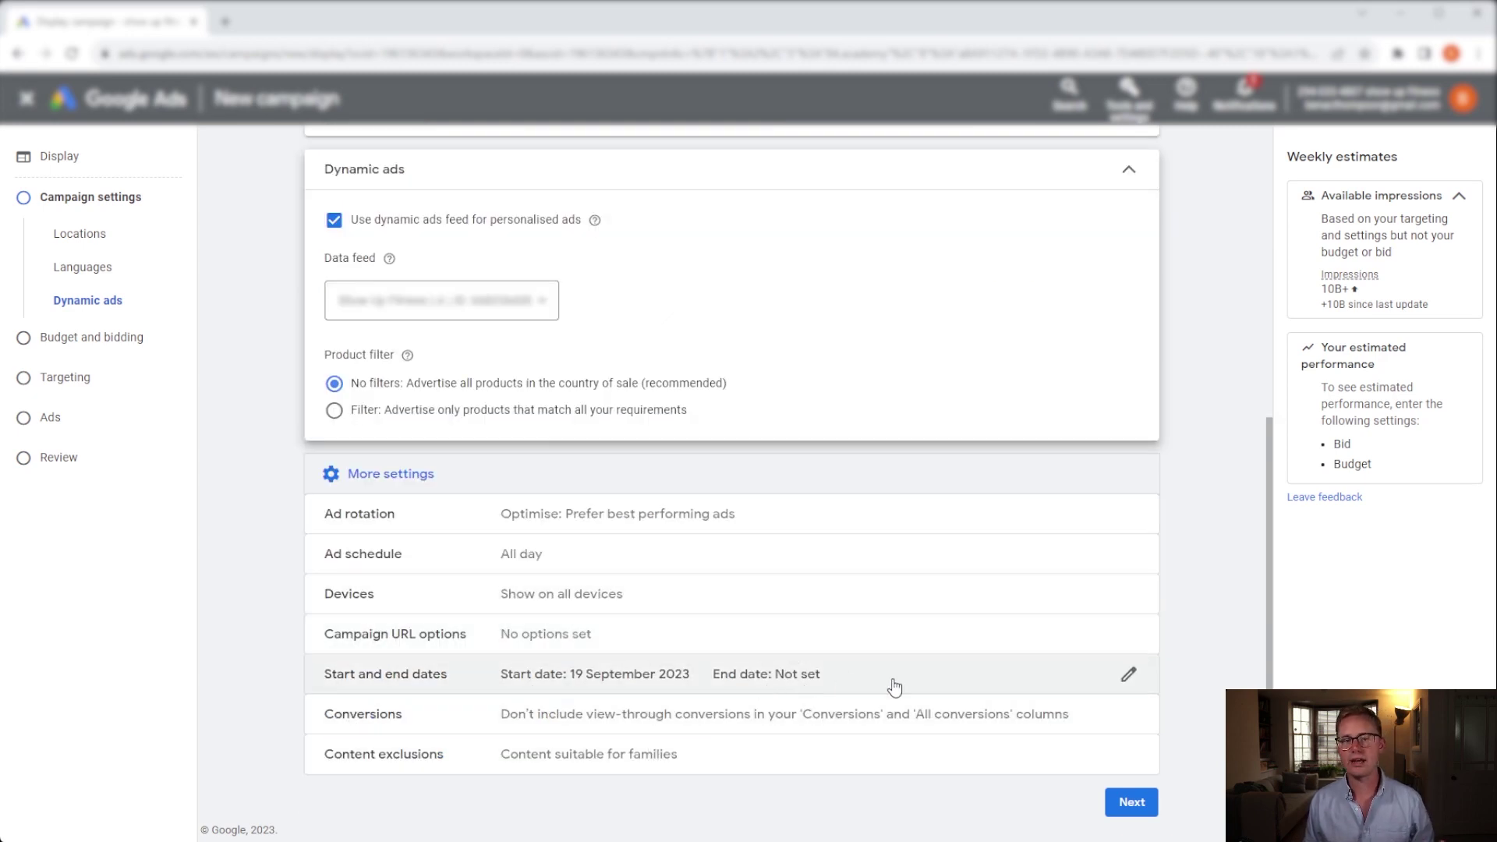
Step: Set the campaign's bidding focus to Conversion value
{"action": "left_click", "coordinate": [1140, 814]}
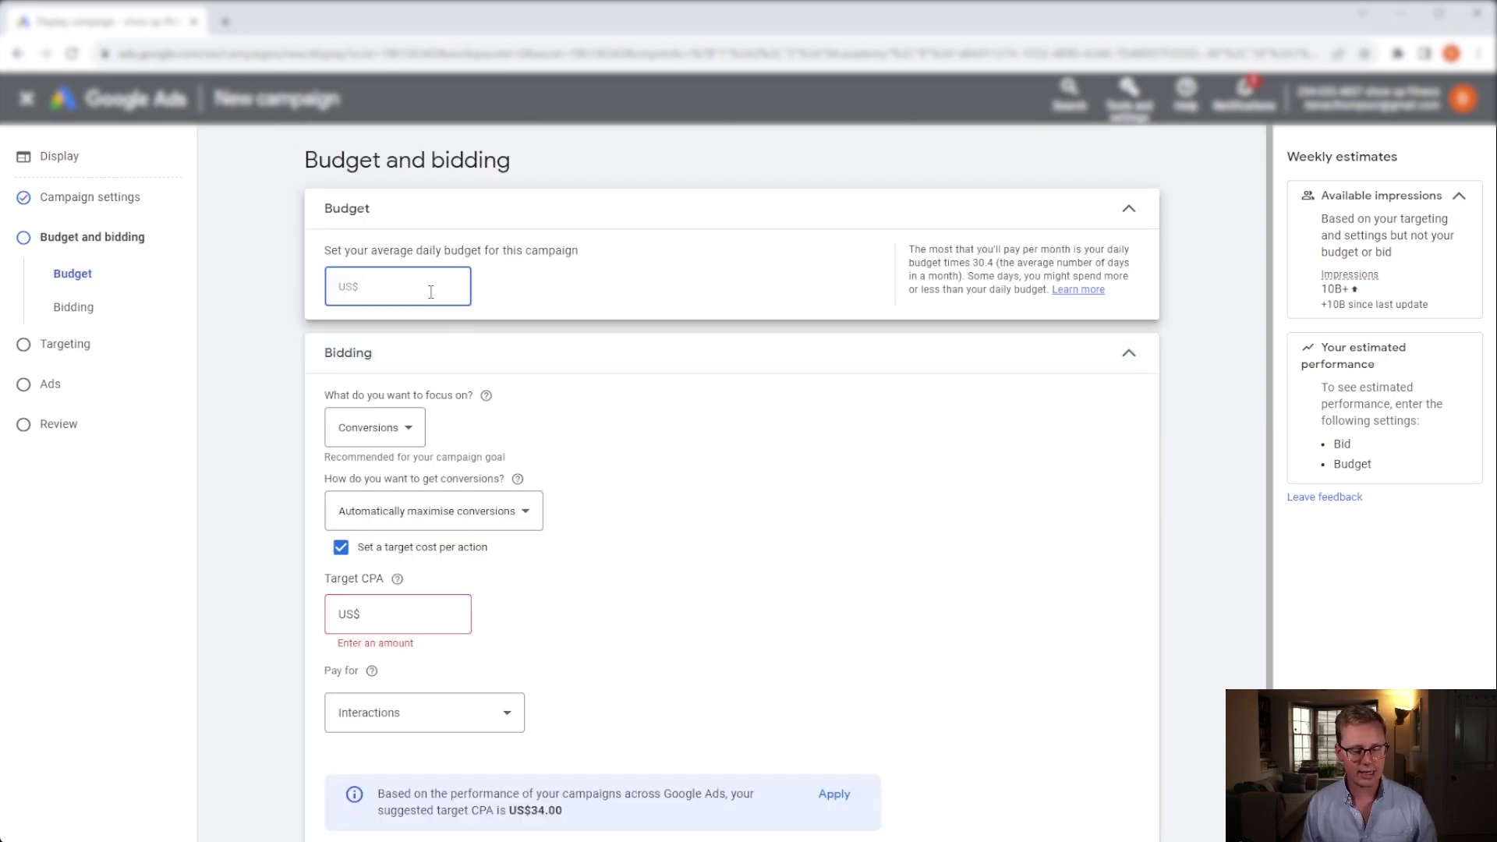
{"action": "left_click", "coordinate": [702, 355]}
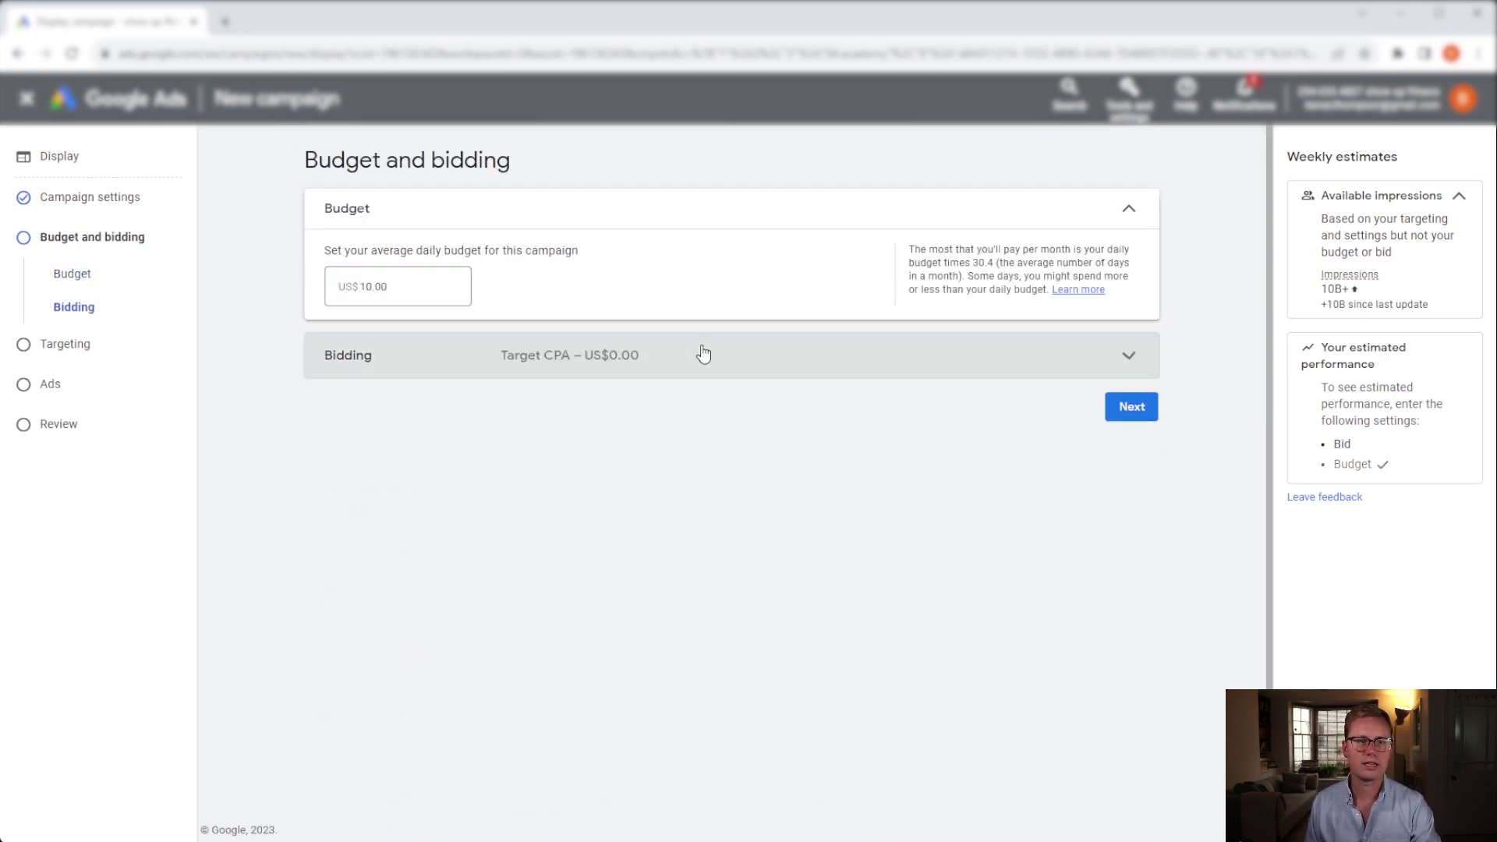
{"action": "left_click", "coordinate": [701, 354]}
{"action": "scroll", "coordinate": [702, 483], "scroll_direction": "down", "scroll_amount": 1}
{"action": "scroll", "coordinate": [676, 522], "scroll_direction": "down", "scroll_amount": 1}
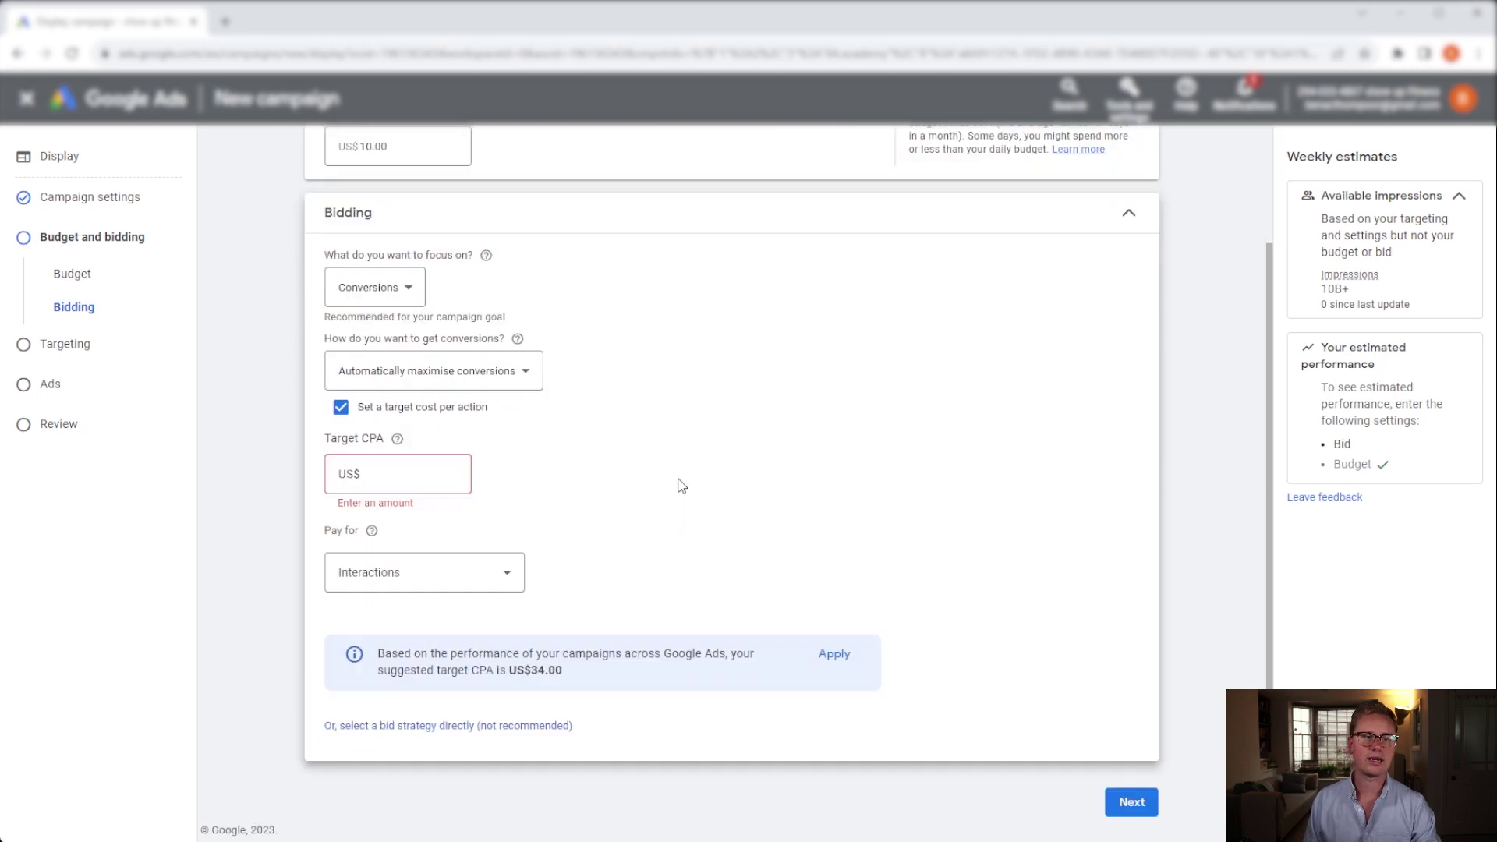
{"action": "left_click", "coordinate": [400, 284]}
{"action": "left_click", "coordinate": [424, 342]}
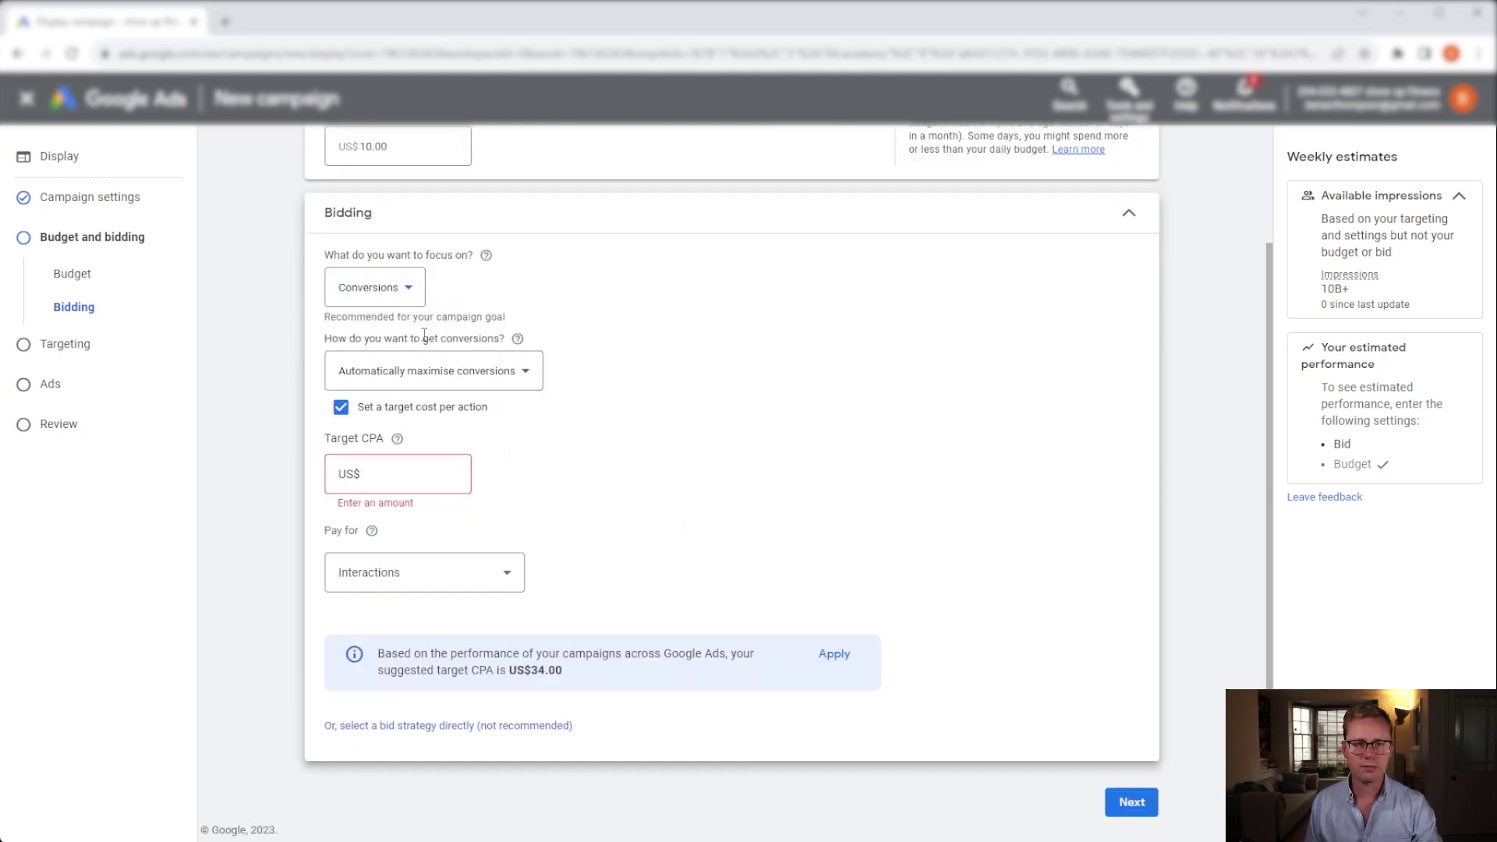
{"action": "left_click", "coordinate": [347, 287]}
{"action": "left_click", "coordinate": [442, 379]}
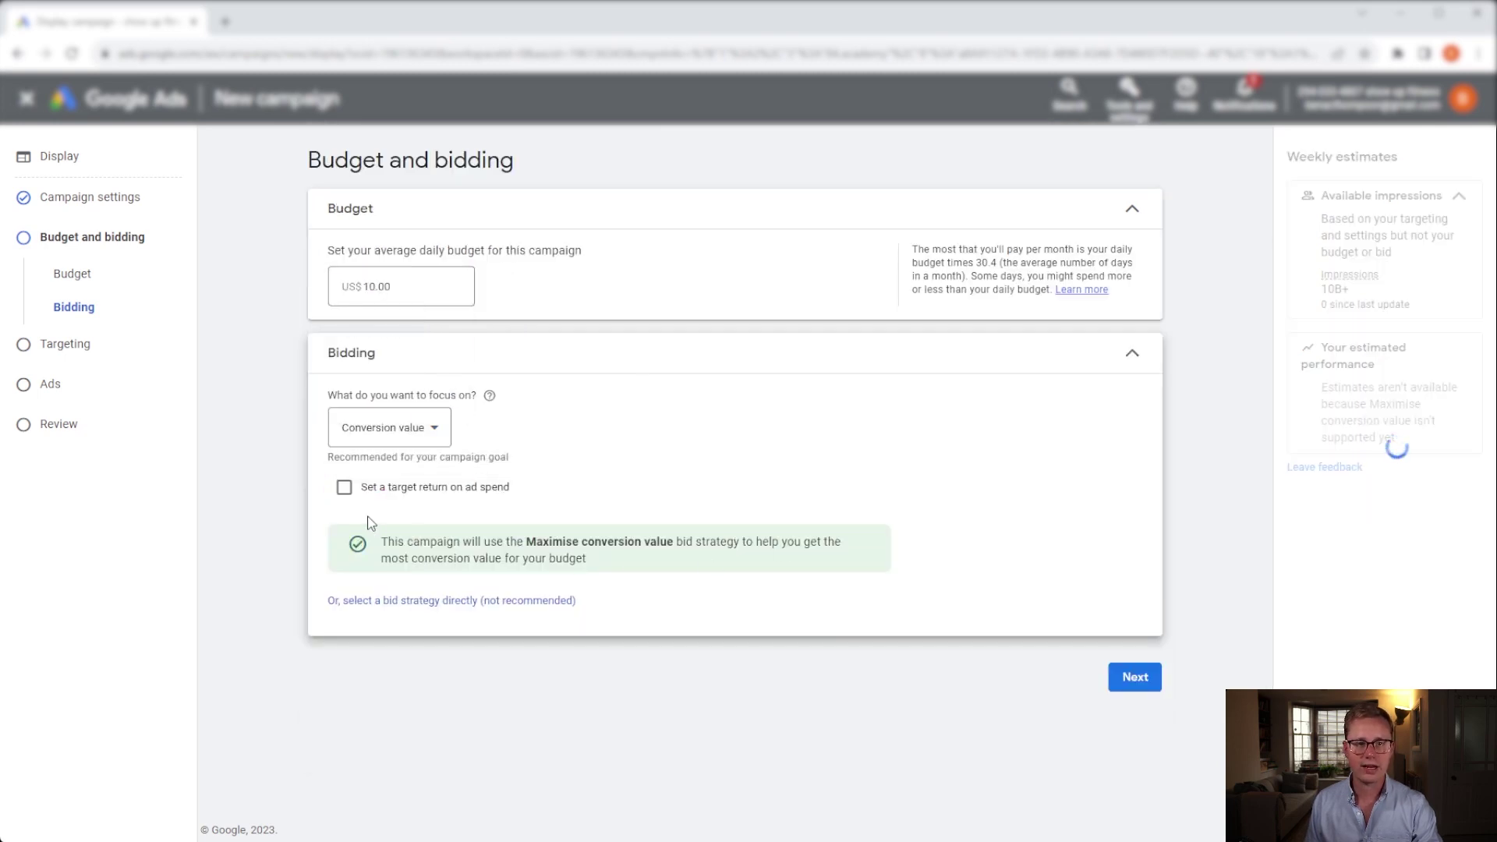
Step: Set a target return on ad spend of 300%
{"action": "left_click", "coordinate": [344, 487]}
{"action": "left_click", "coordinate": [363, 555]}
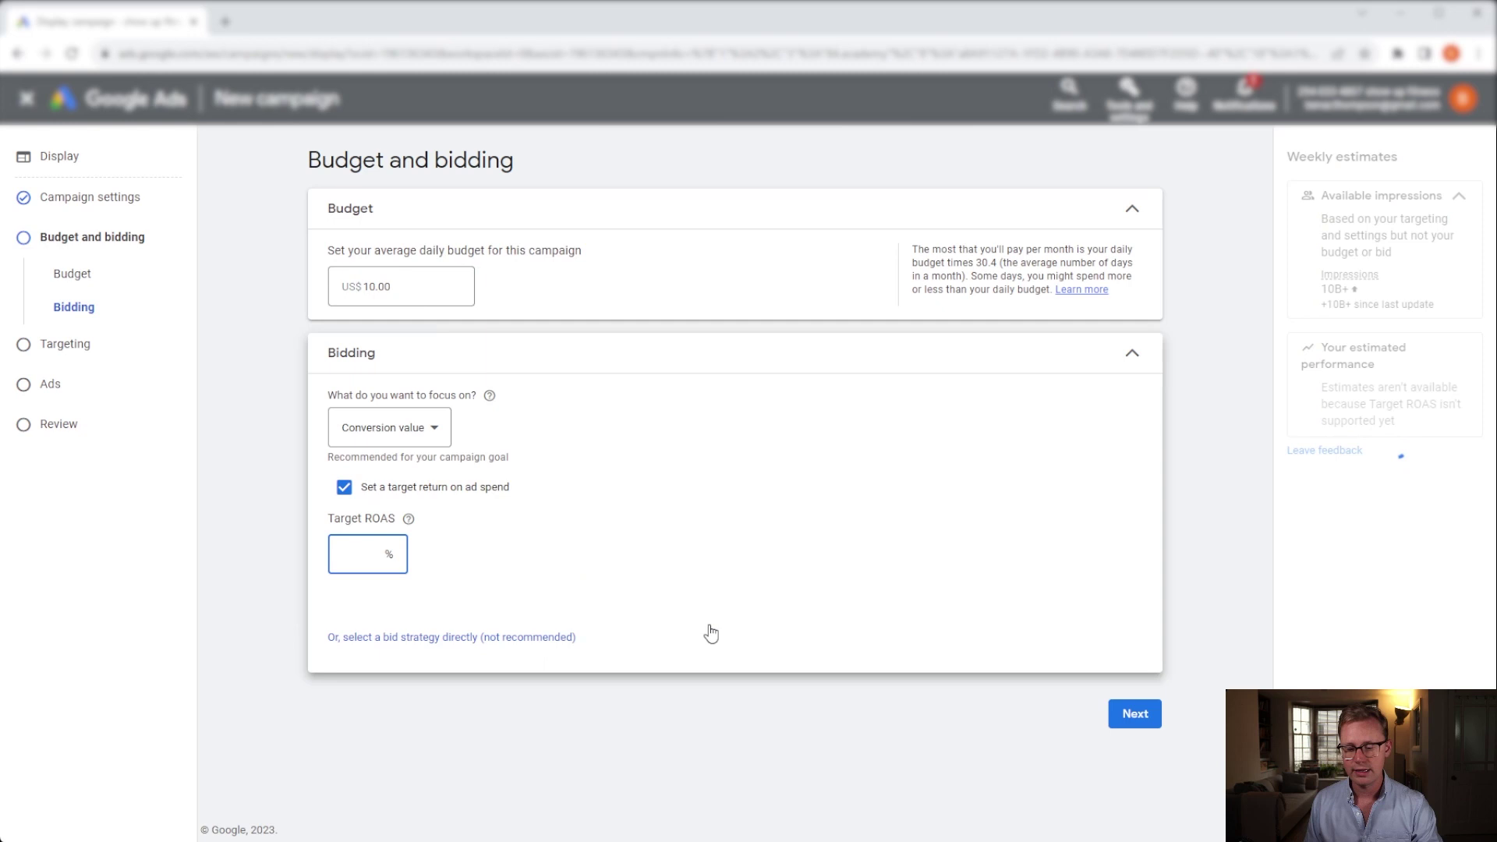
{"action": "type", "text": "300"}
{"action": "left_click", "coordinate": [718, 568]}
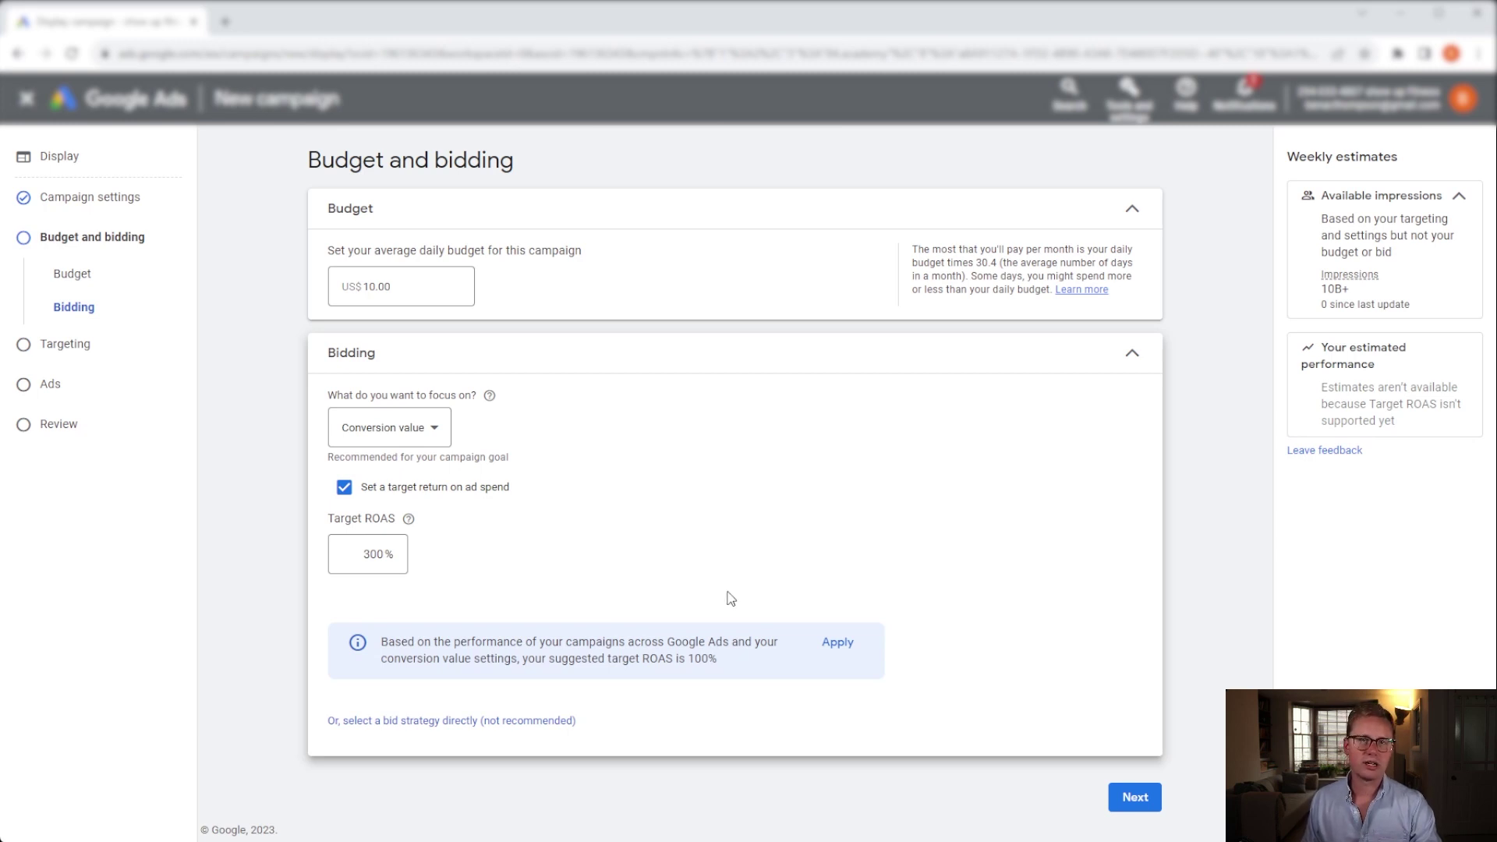
Step: Add the General visitors (Retail) audience segment to the campaign's targeting
{"action": "left_click", "coordinate": [1134, 797]}
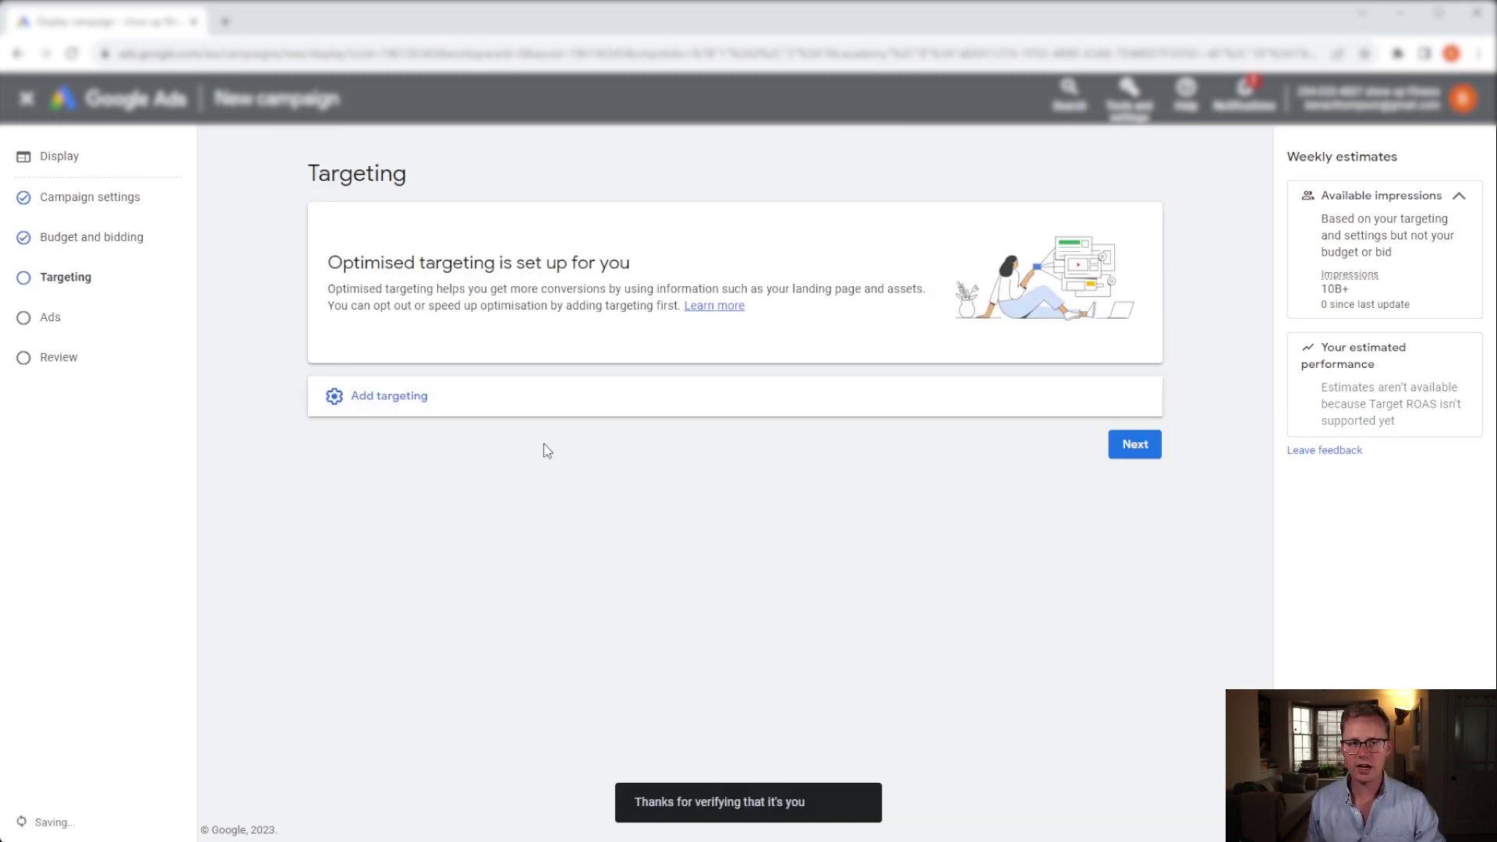
{"action": "left_click", "coordinate": [409, 418]}
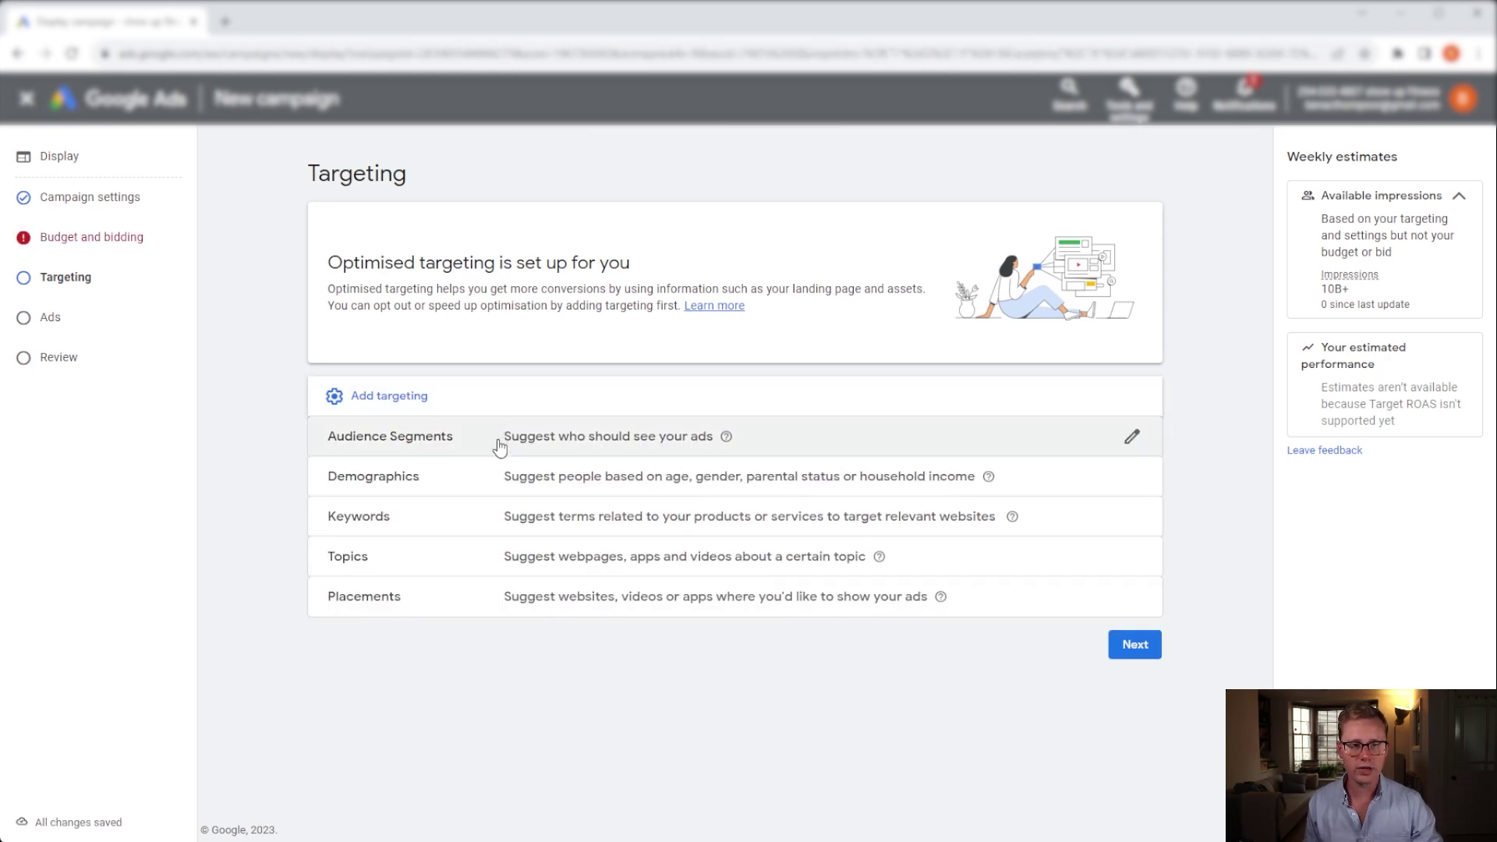
{"action": "left_click", "coordinate": [1132, 438]}
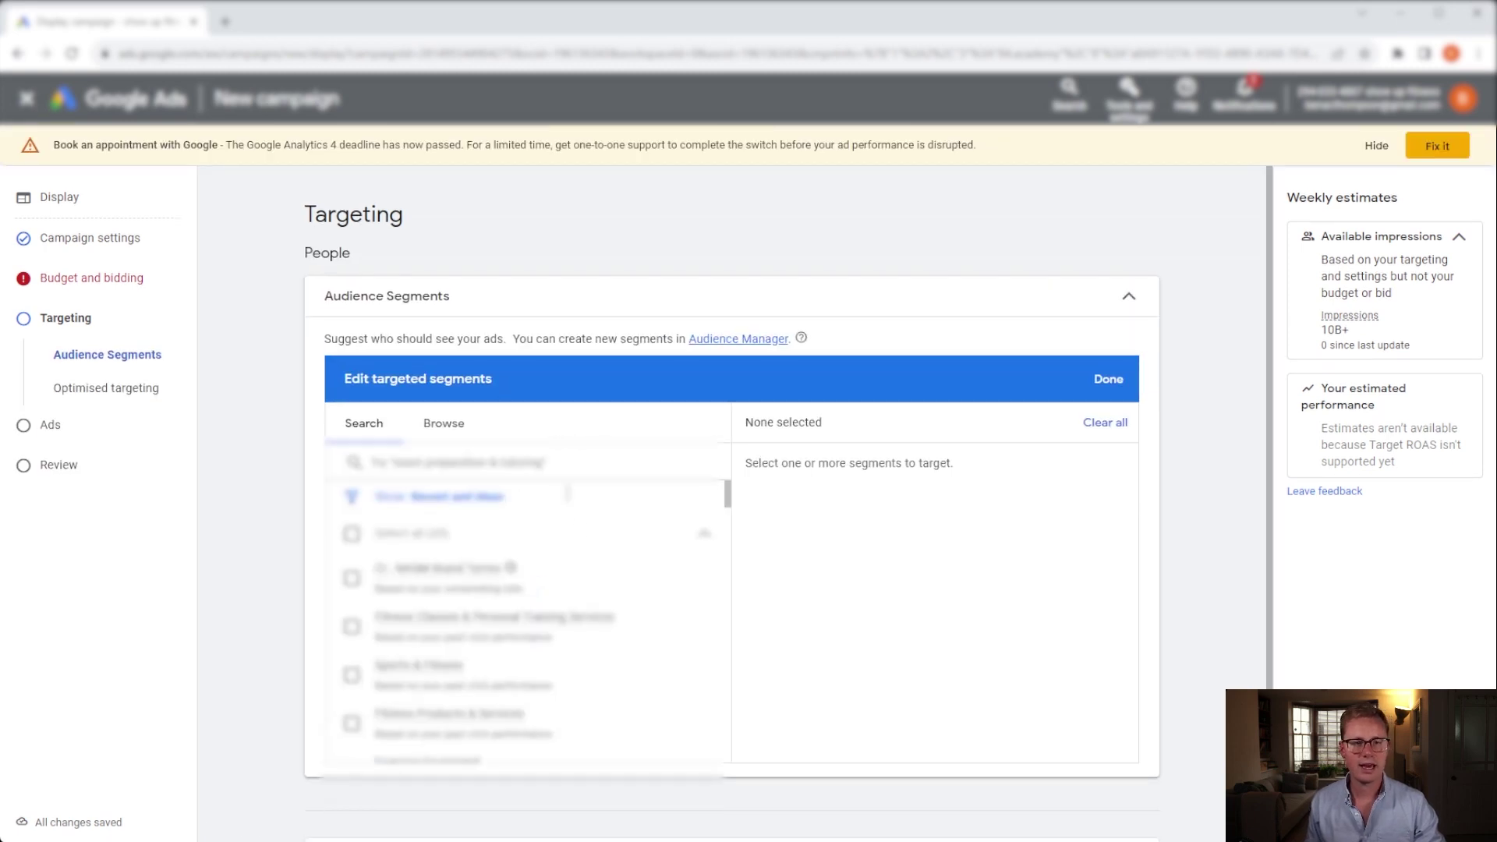
{"action": "left_click", "coordinate": [451, 423]}
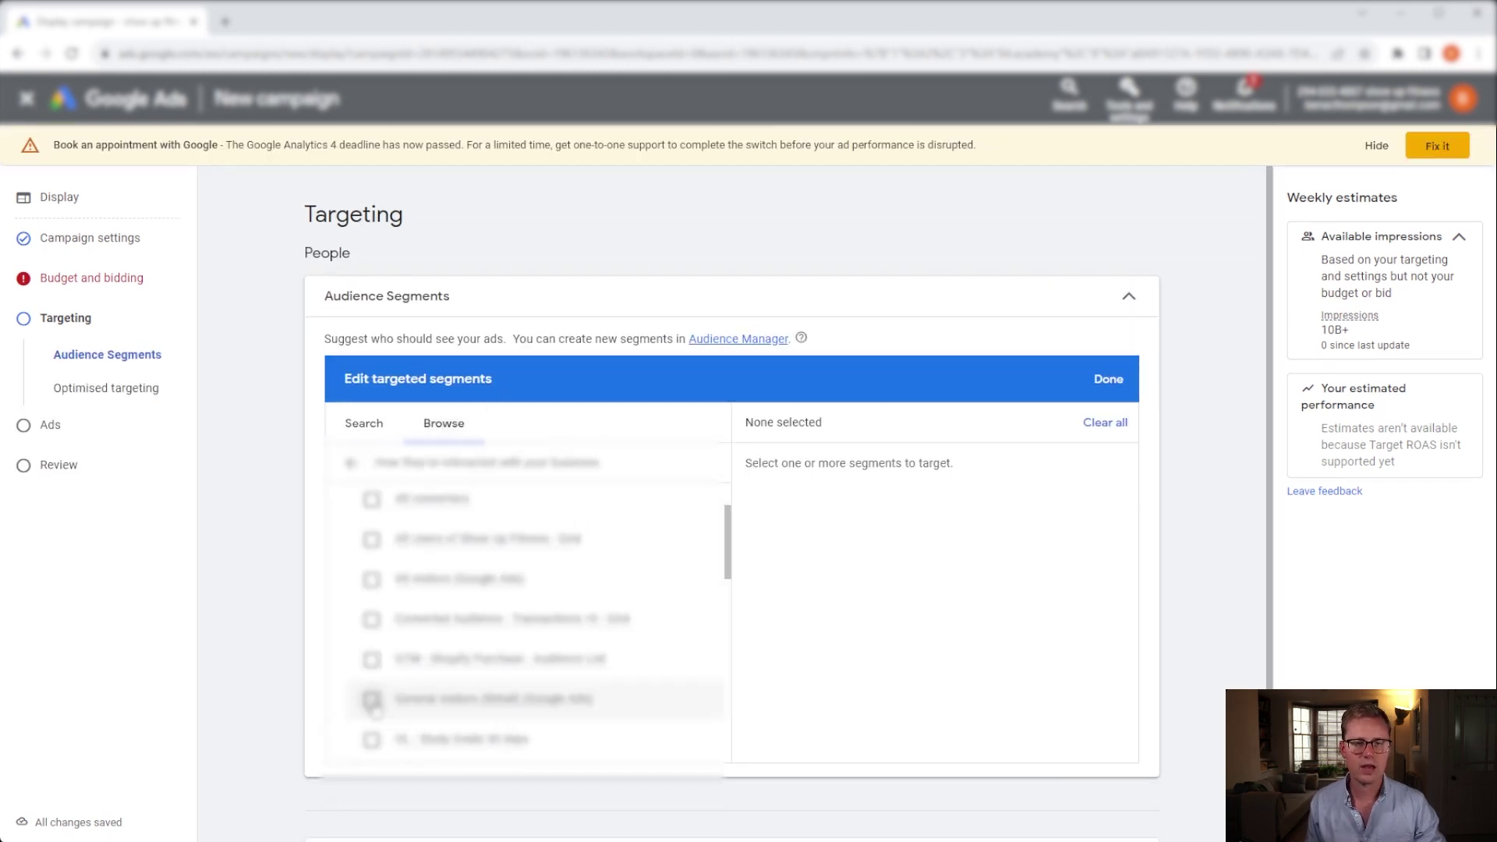
{"action": "left_click", "coordinate": [372, 699]}
{"action": "left_click", "coordinate": [1096, 382]}
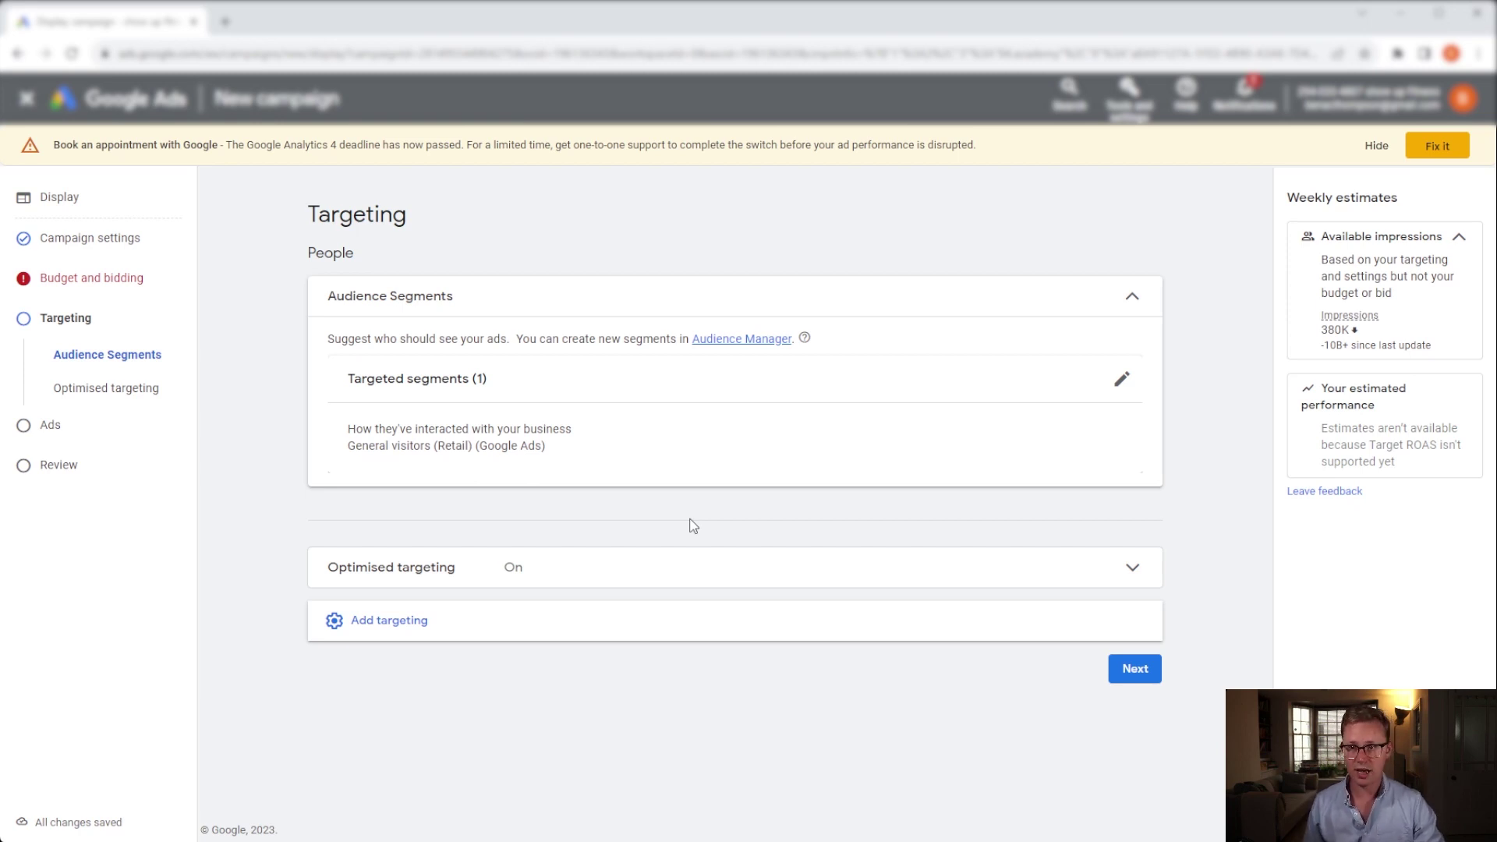
Step: Turn off optimised targeting, leaving about 270K available weekly impressions
{"action": "left_click", "coordinate": [682, 573]}
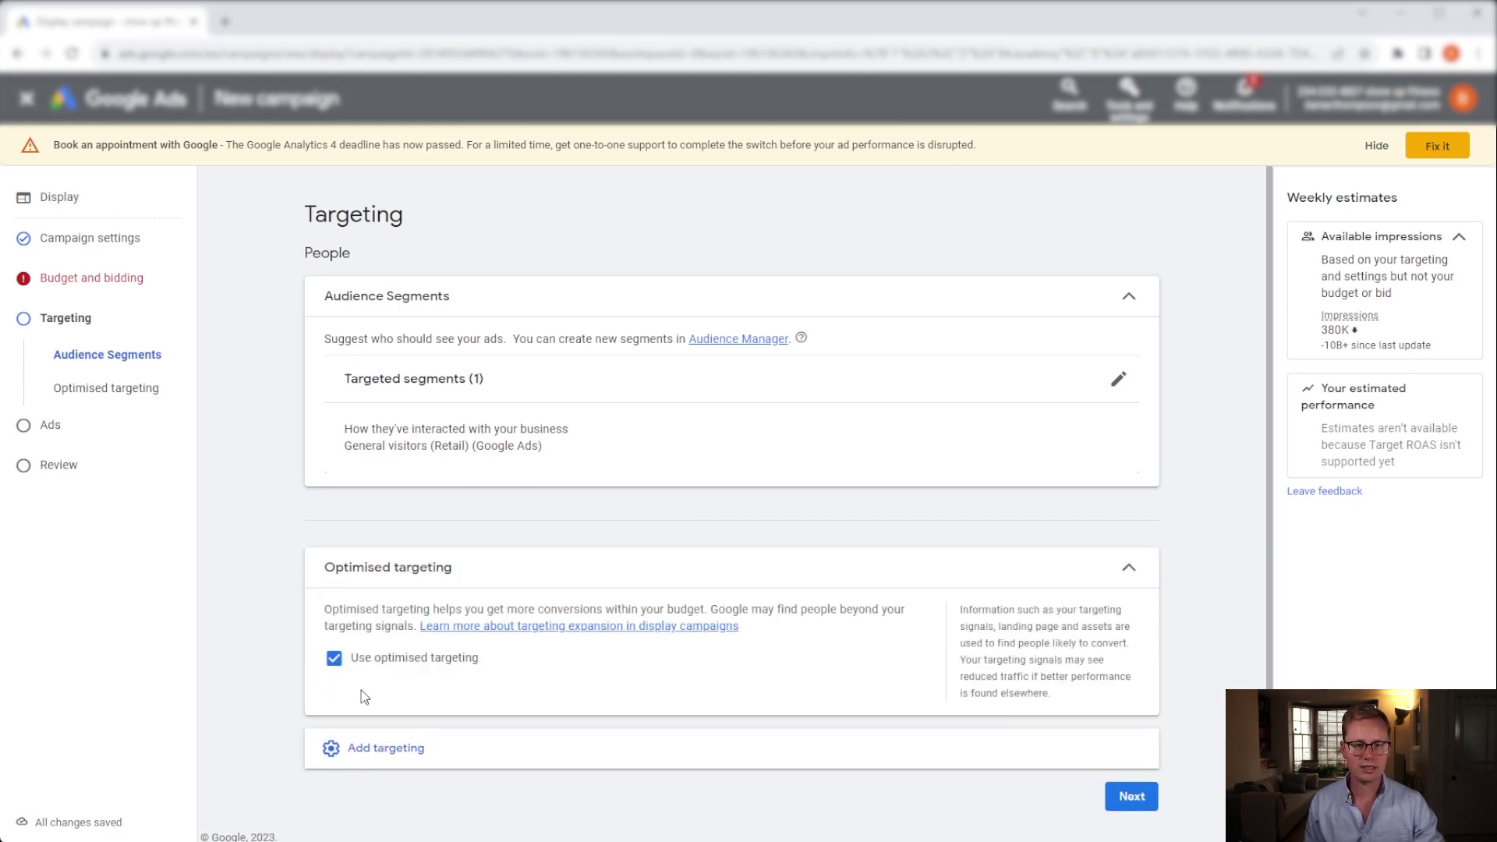
{"action": "left_click", "coordinate": [336, 660]}
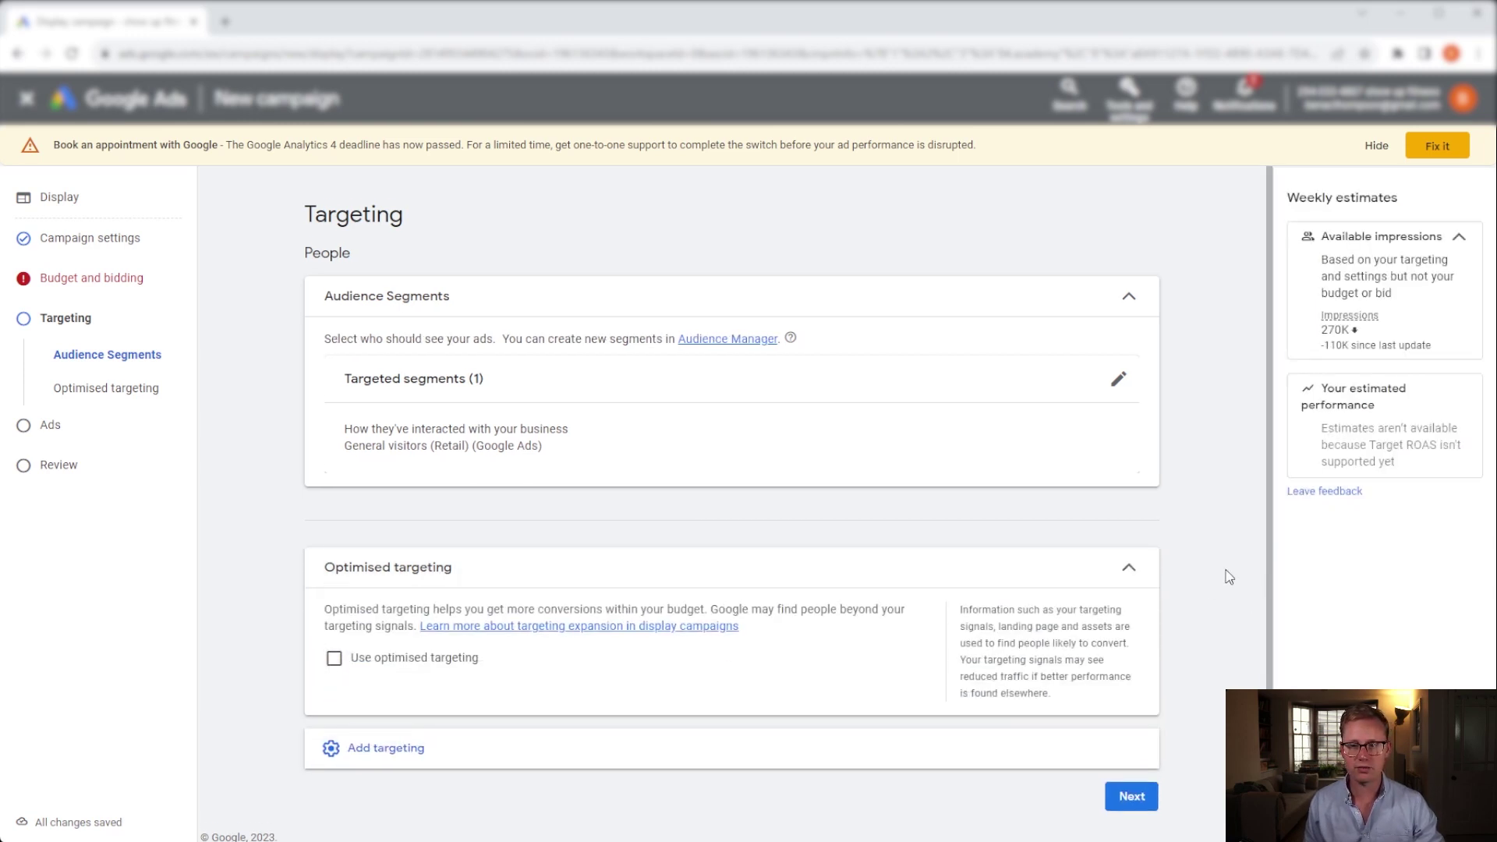
{"action": "left_click", "coordinate": [374, 745]}
{"action": "scroll", "coordinate": [553, 516], "scroll_direction": "down", "scroll_amount": 2}
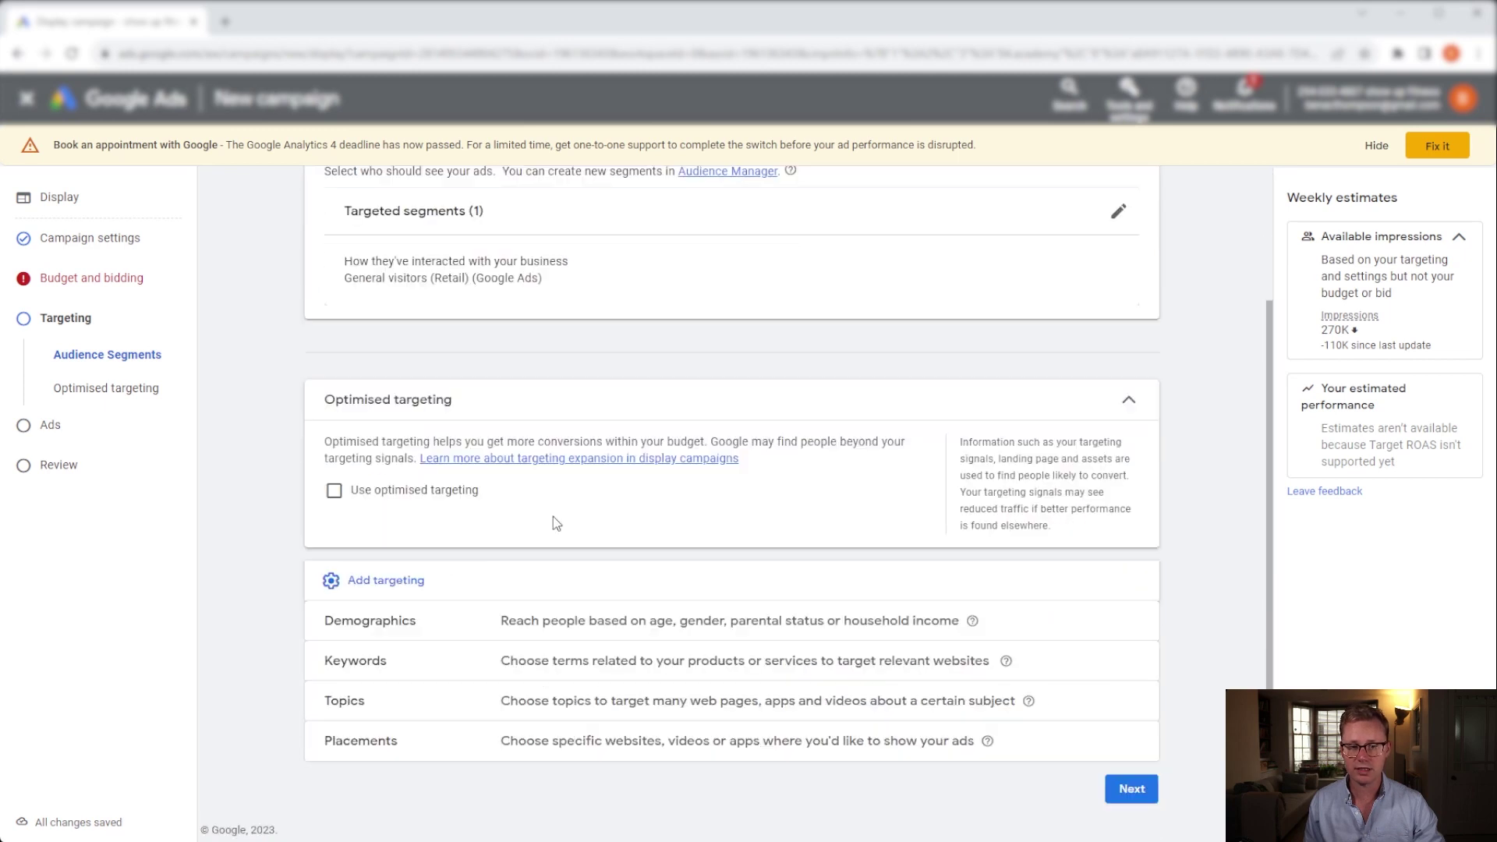
{"action": "left_click", "coordinate": [1131, 789]}
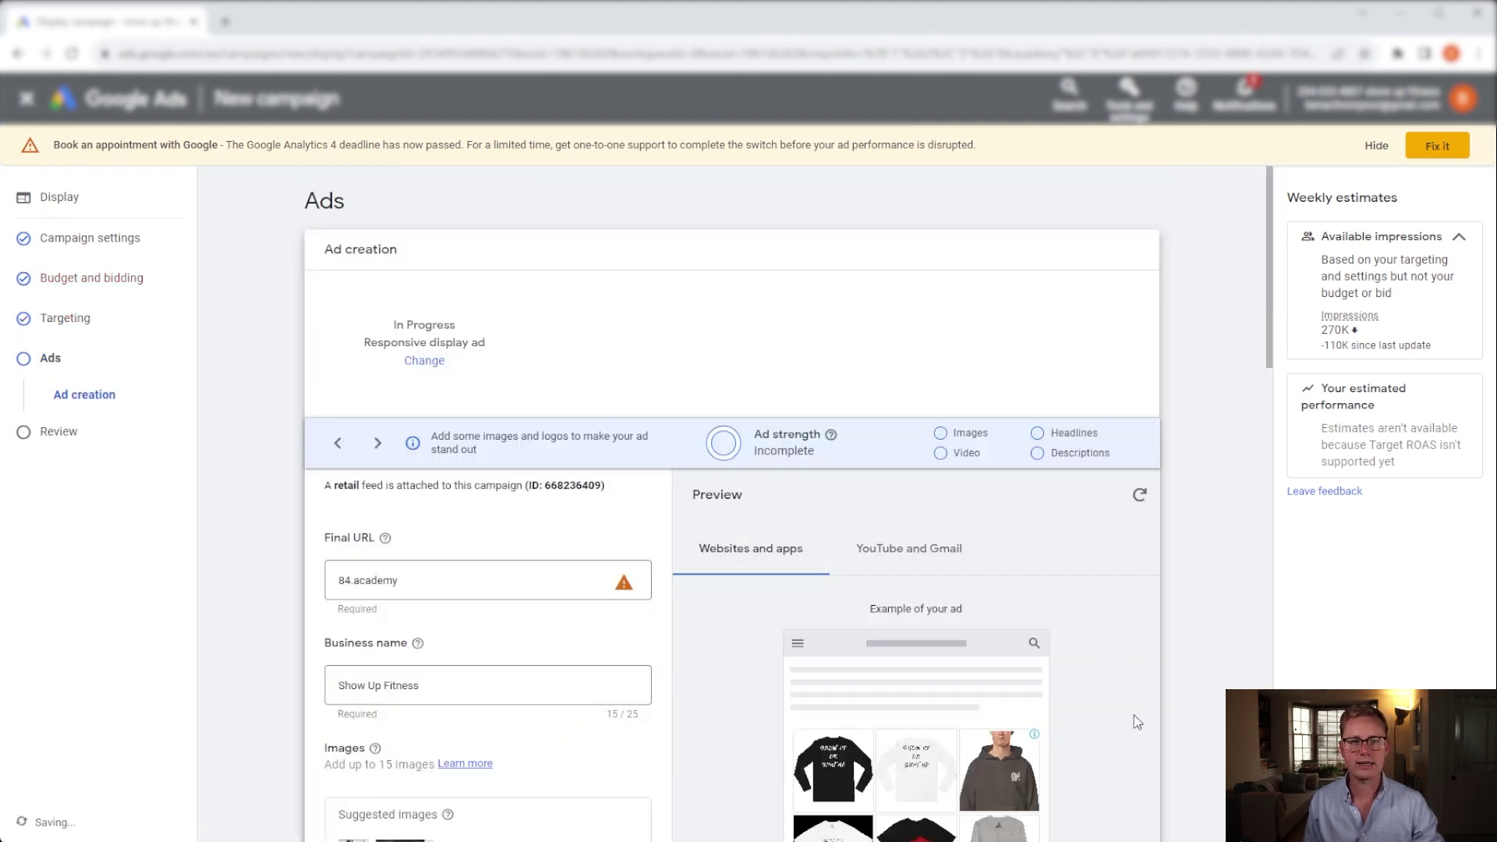
{"action": "scroll", "coordinate": [468, 468], "scroll_direction": "down", "scroll_amount": 5}
{"action": "scroll", "coordinate": [499, 546], "scroll_direction": "down", "scroll_amount": 2}
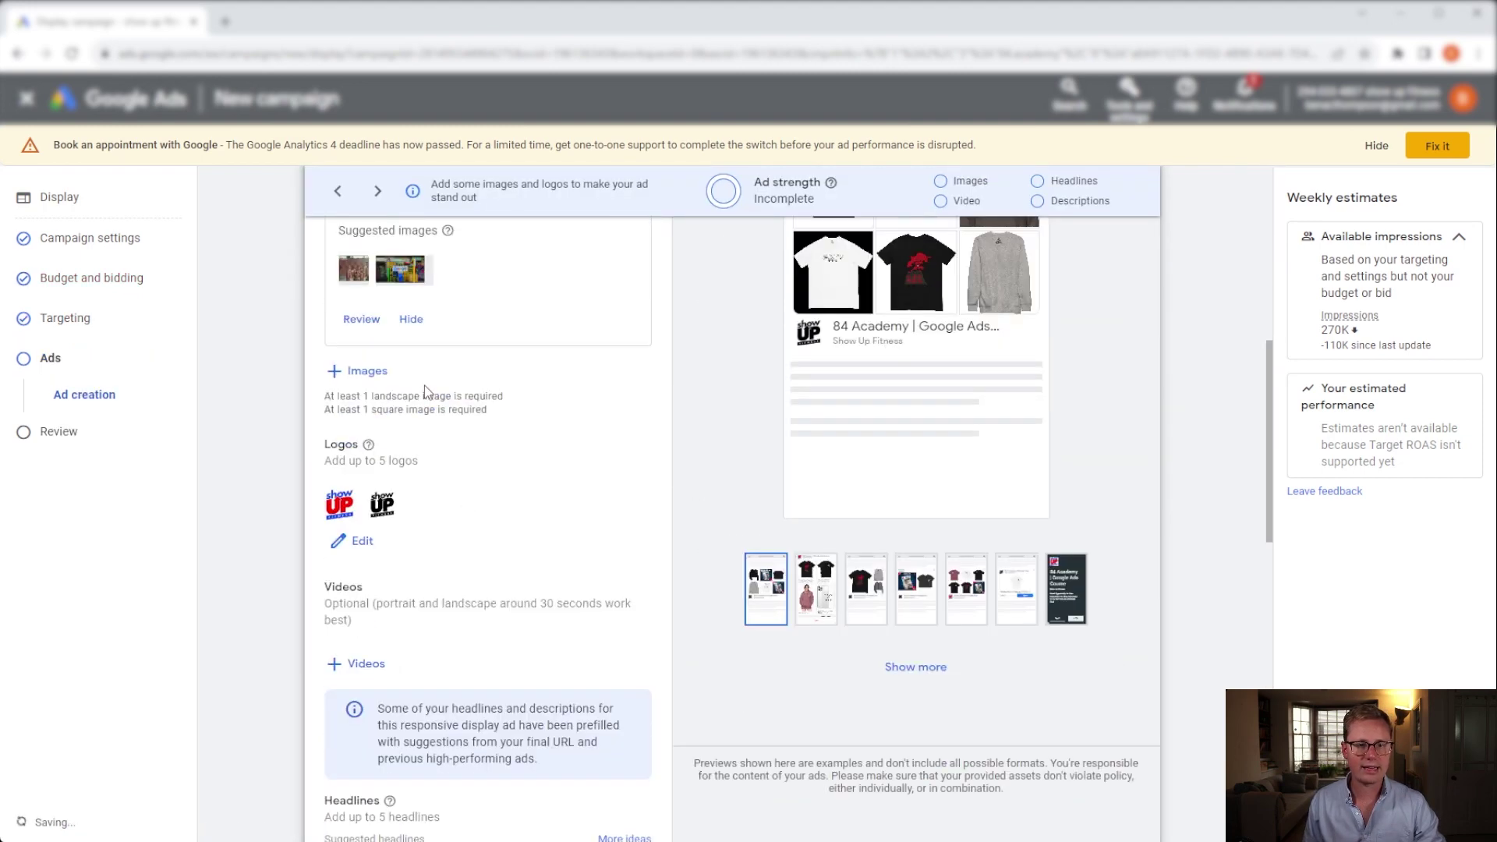
{"action": "scroll", "coordinate": [460, 398], "scroll_direction": "up", "scroll_amount": 3}
{"action": "scroll", "coordinate": [468, 404], "scroll_direction": "up", "scroll_amount": 1}
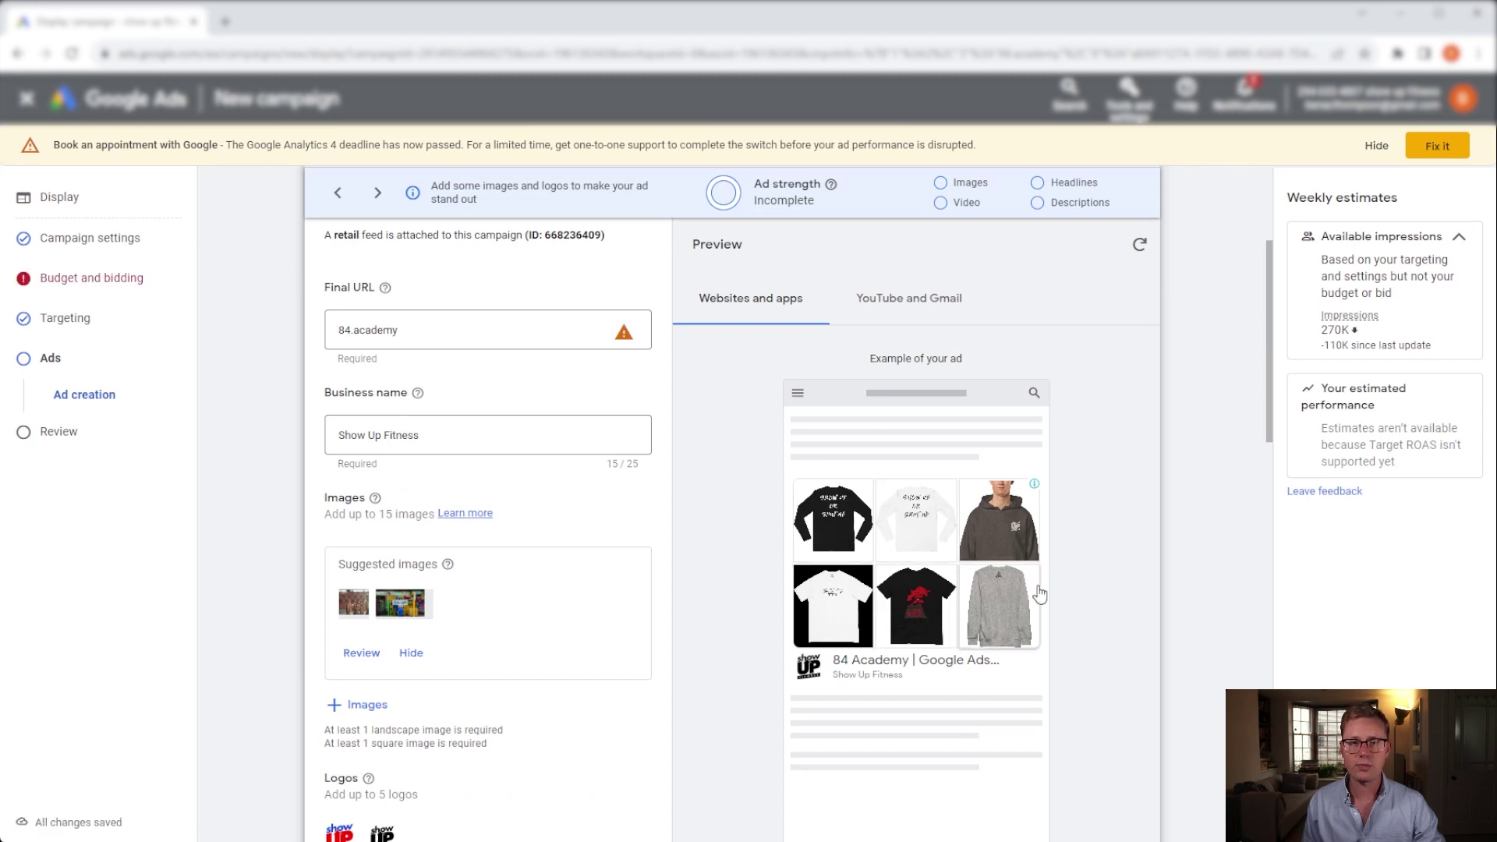
{"action": "scroll", "coordinate": [869, 536], "scroll_direction": "down", "scroll_amount": 1}
{"action": "scroll", "coordinate": [870, 536], "scroll_direction": "down", "scroll_amount": 1}
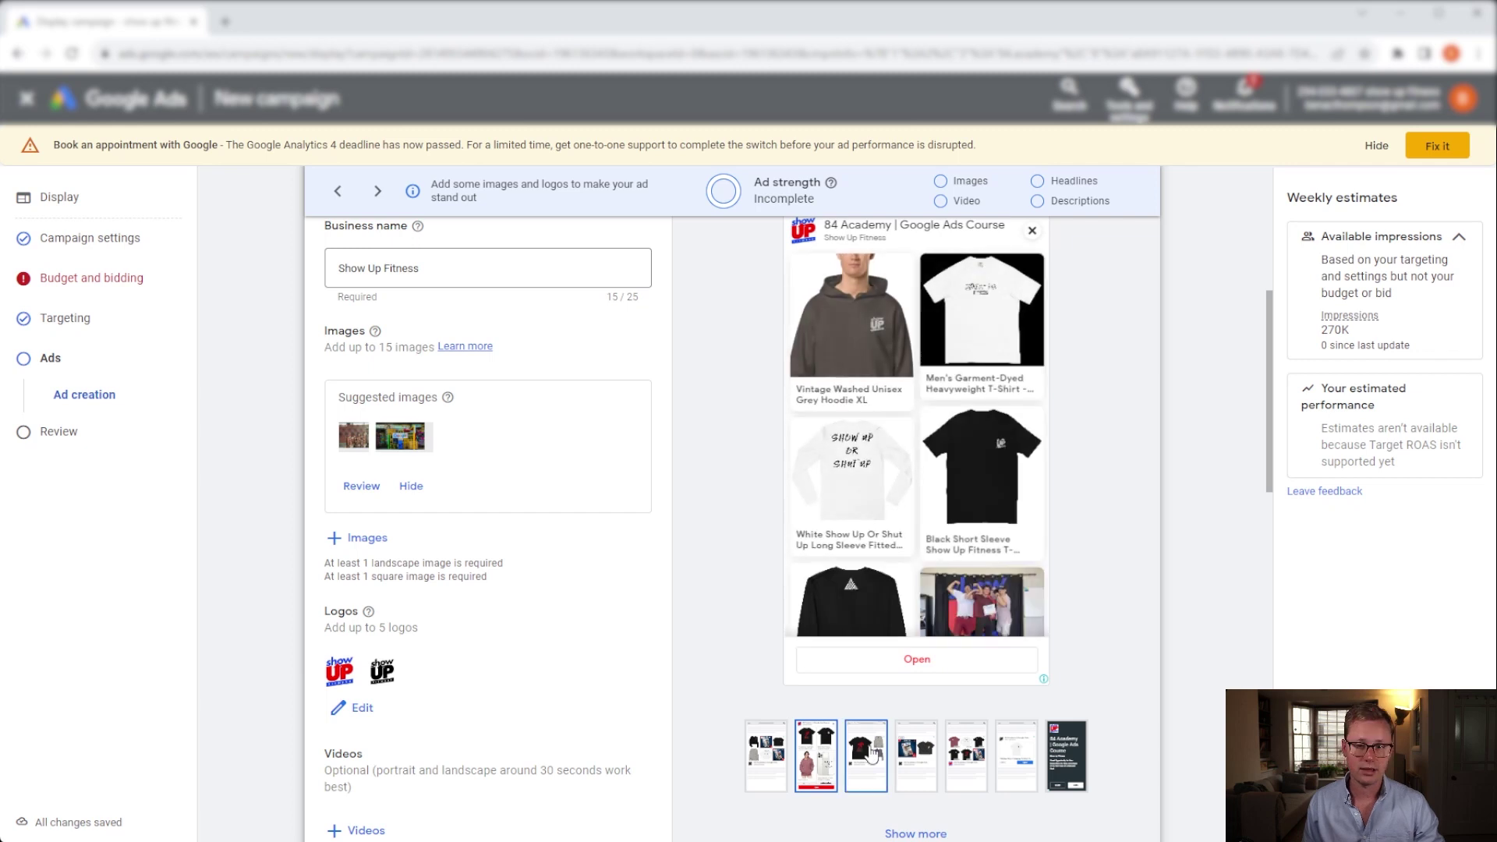
{"action": "scroll", "coordinate": [891, 505], "scroll_direction": "up", "scroll_amount": 1}
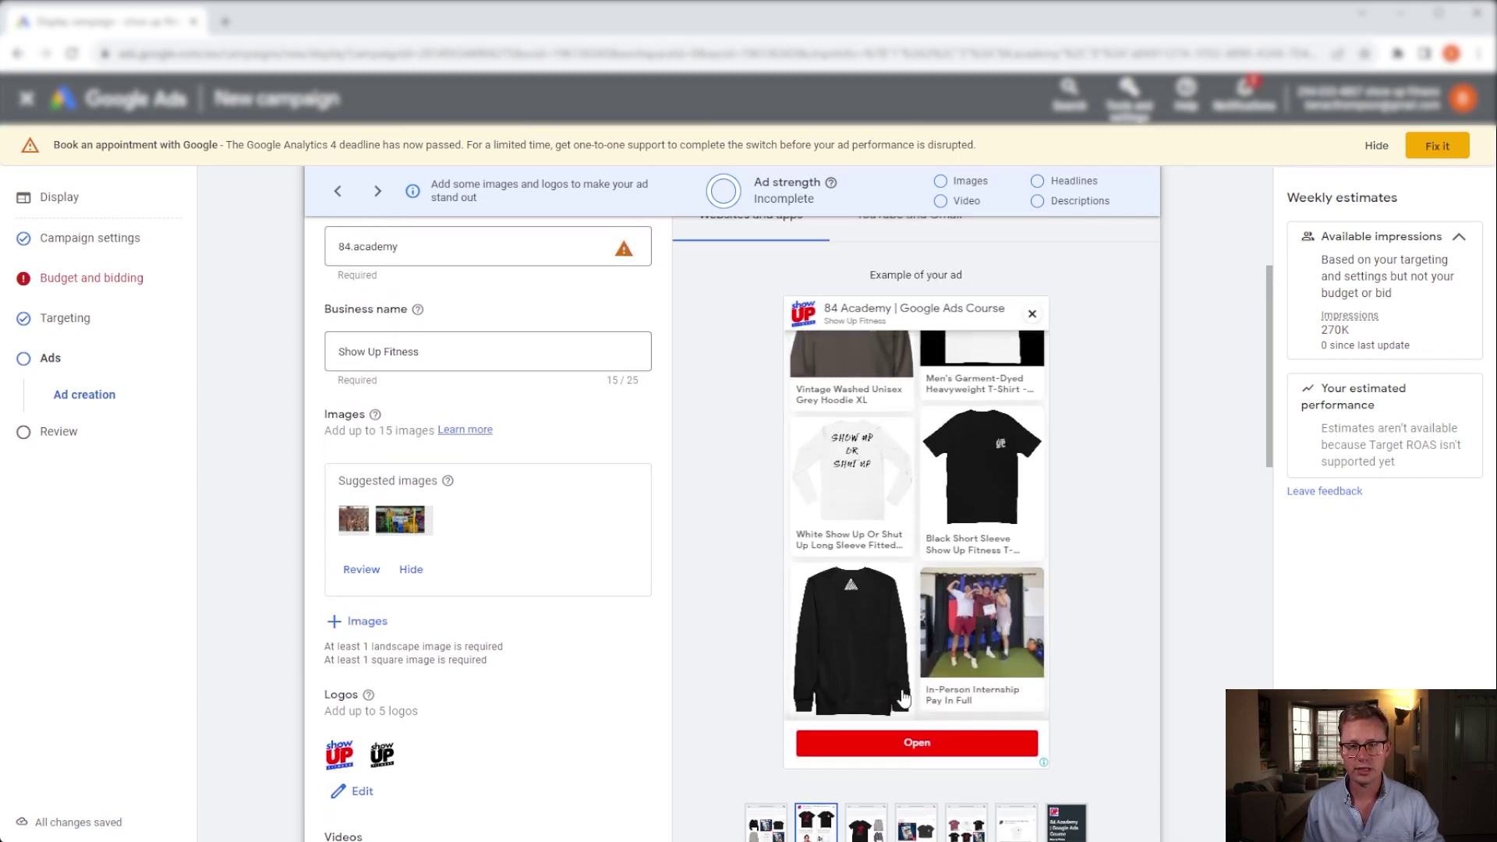
{"action": "left_click", "coordinate": [874, 819]}
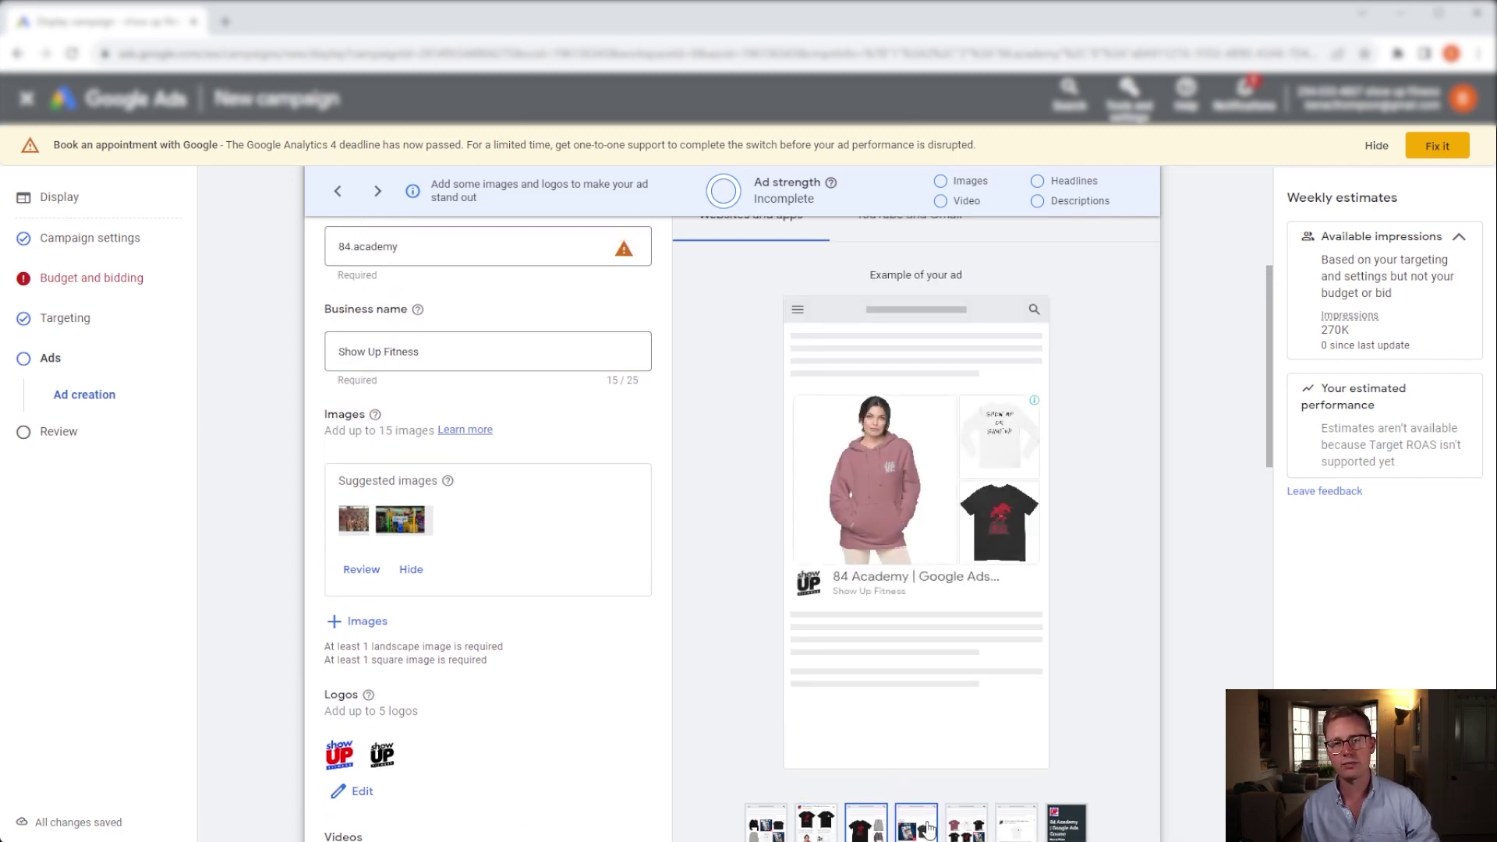
{"action": "scroll", "coordinate": [525, 726], "scroll_direction": "down", "scroll_amount": 1}
{"action": "scroll", "coordinate": [575, 628], "scroll_direction": "down", "scroll_amount": 8}
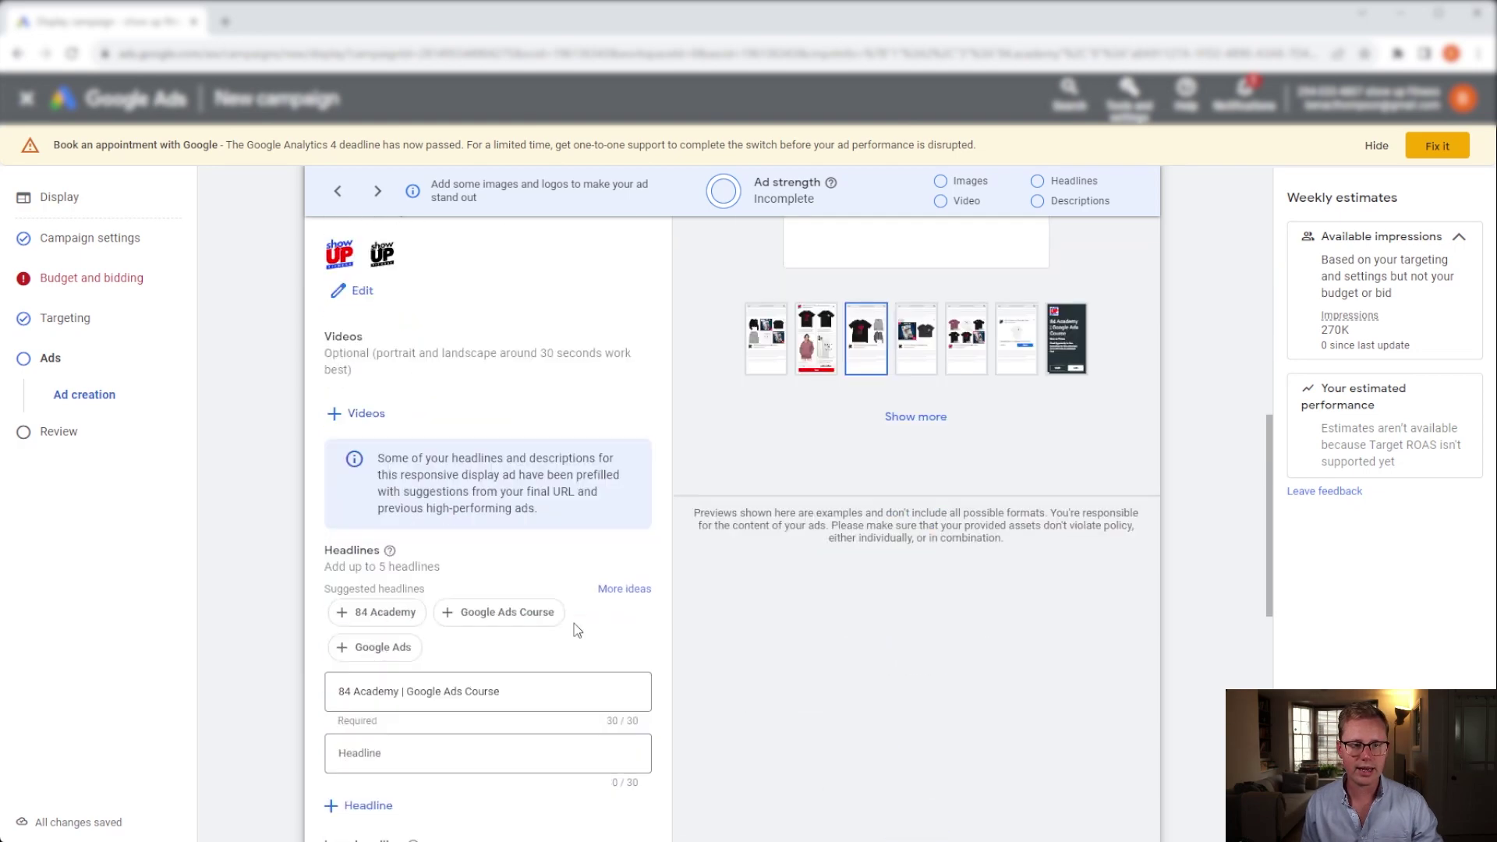
{"action": "scroll", "coordinate": [482, 437], "scroll_direction": "down", "scroll_amount": 4}
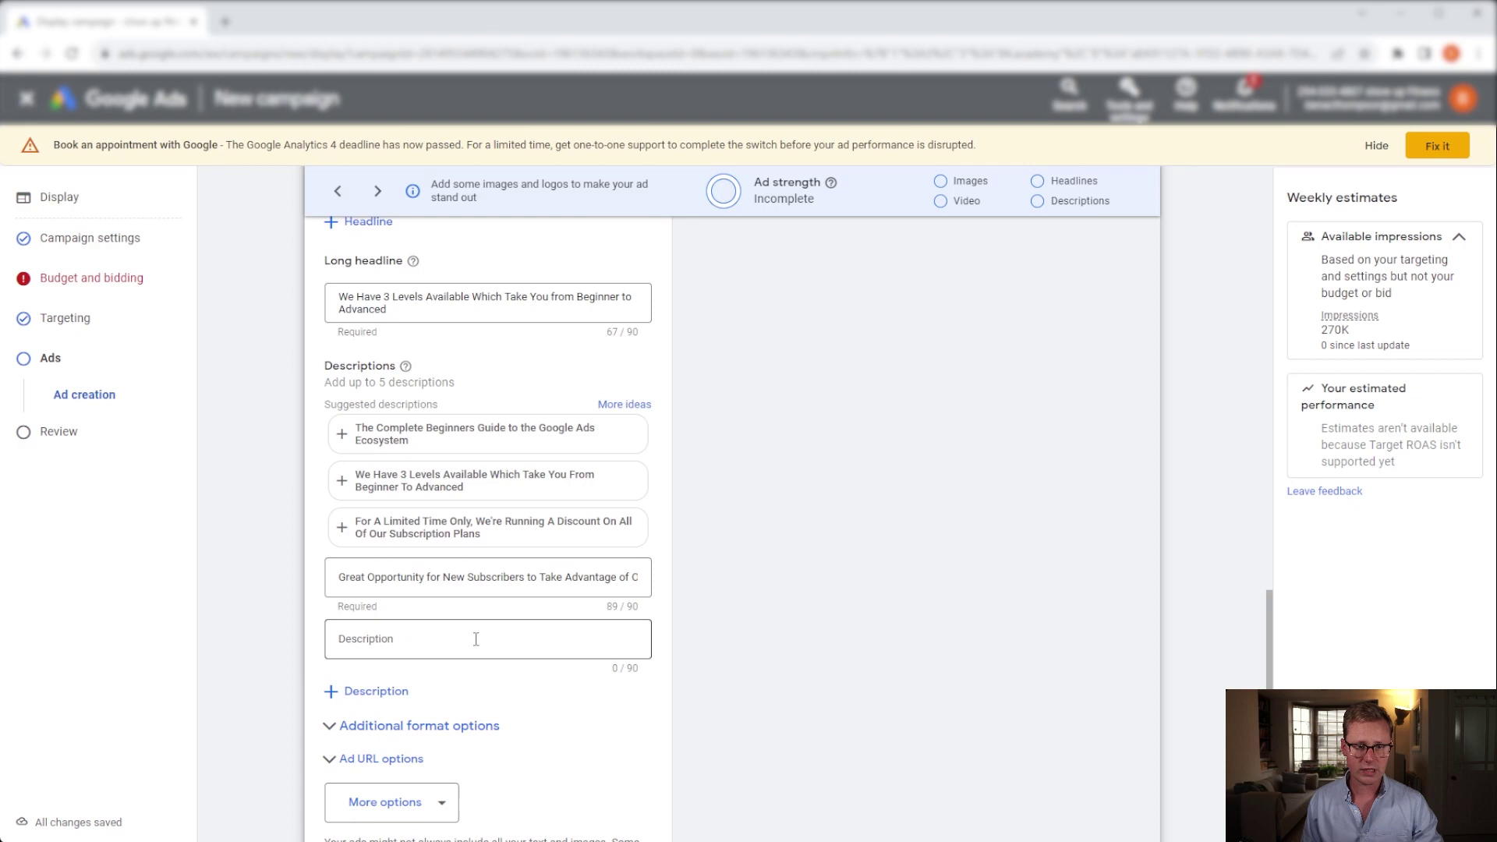
{"action": "scroll", "coordinate": [476, 635], "scroll_direction": "down", "scroll_amount": 1}
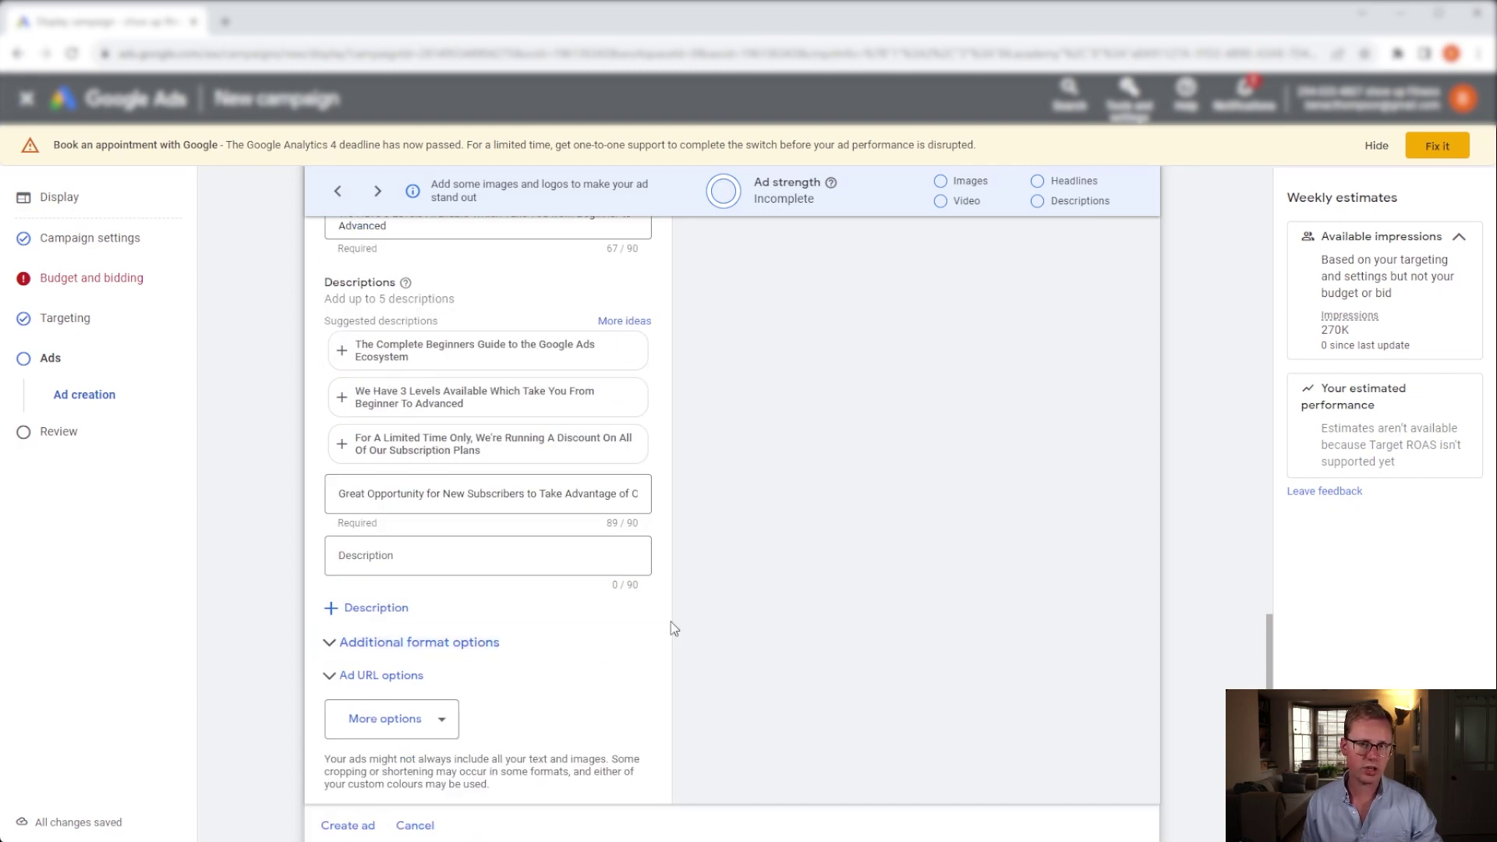
{"action": "scroll", "coordinate": [671, 621], "scroll_direction": "up", "scroll_amount": 7}
{"action": "scroll", "coordinate": [663, 624], "scroll_direction": "up", "scroll_amount": 2}
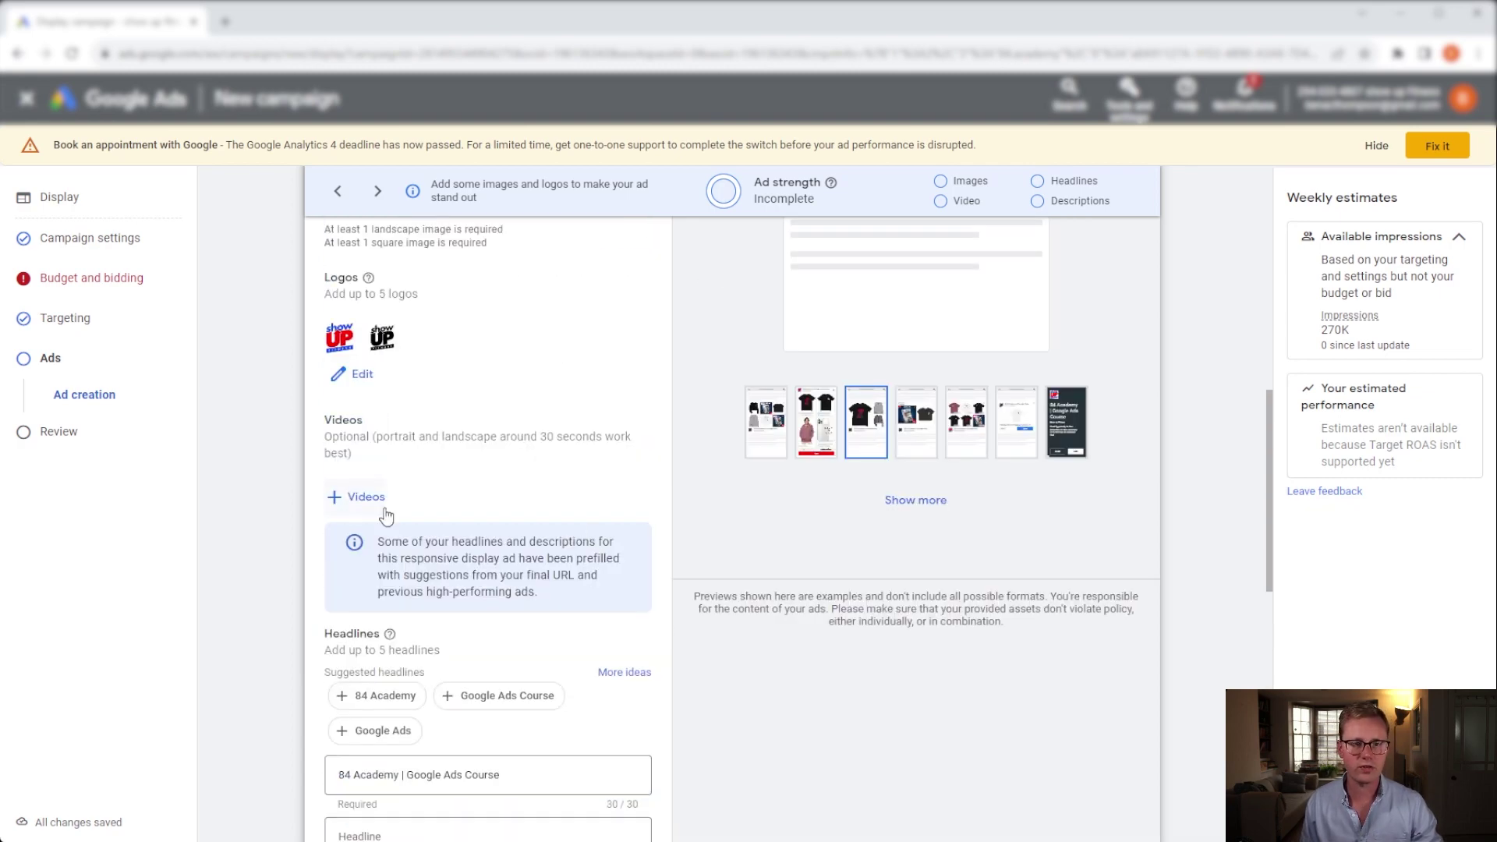
{"action": "scroll", "coordinate": [920, 410], "scroll_direction": "up", "scroll_amount": 3}
{"action": "scroll", "coordinate": [935, 436], "scroll_direction": "up", "scroll_amount": 1}
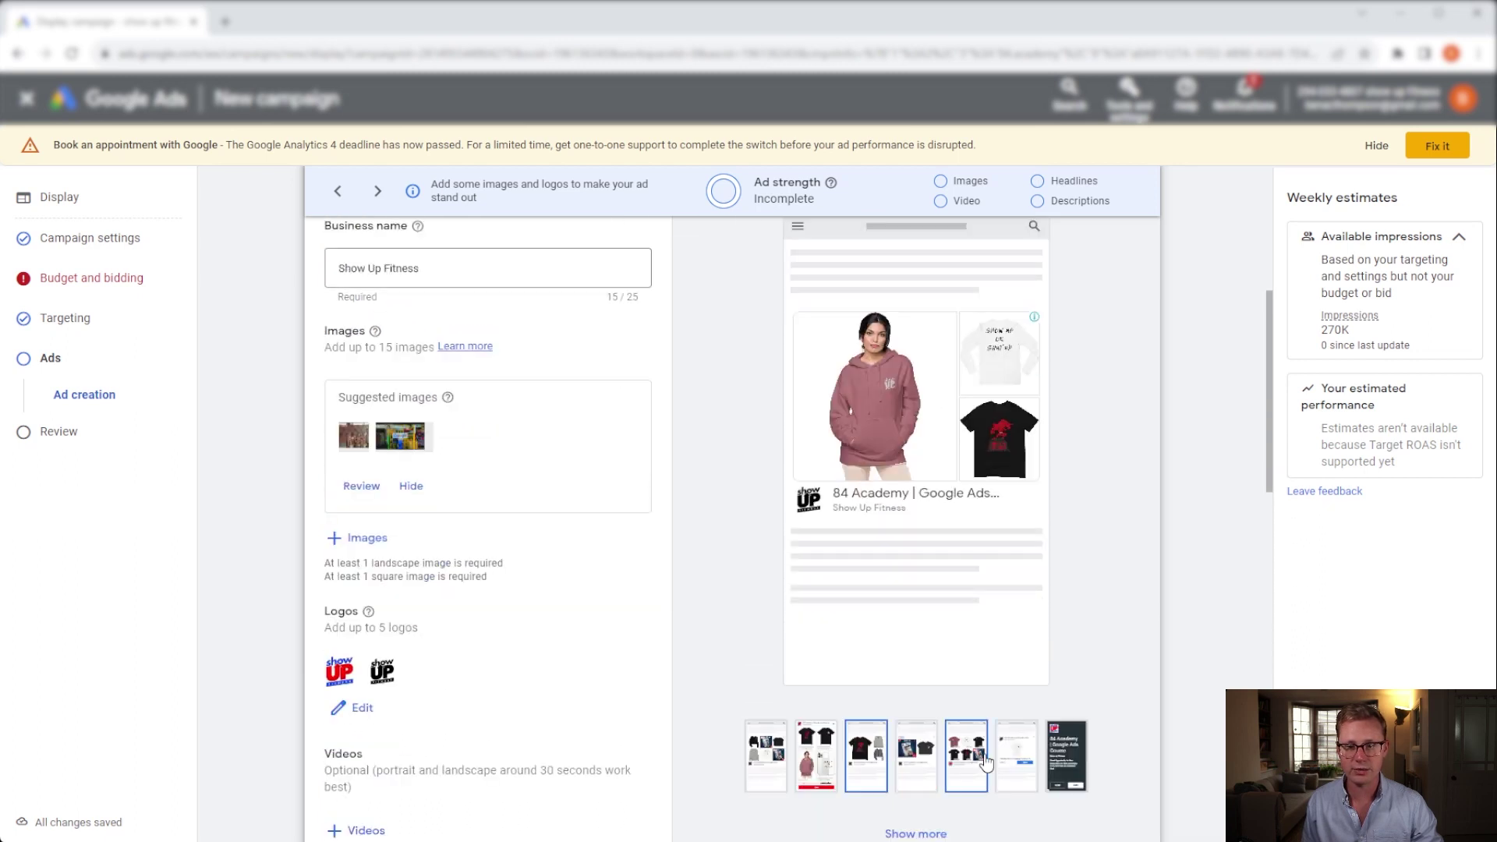
{"action": "left_click", "coordinate": [969, 758]}
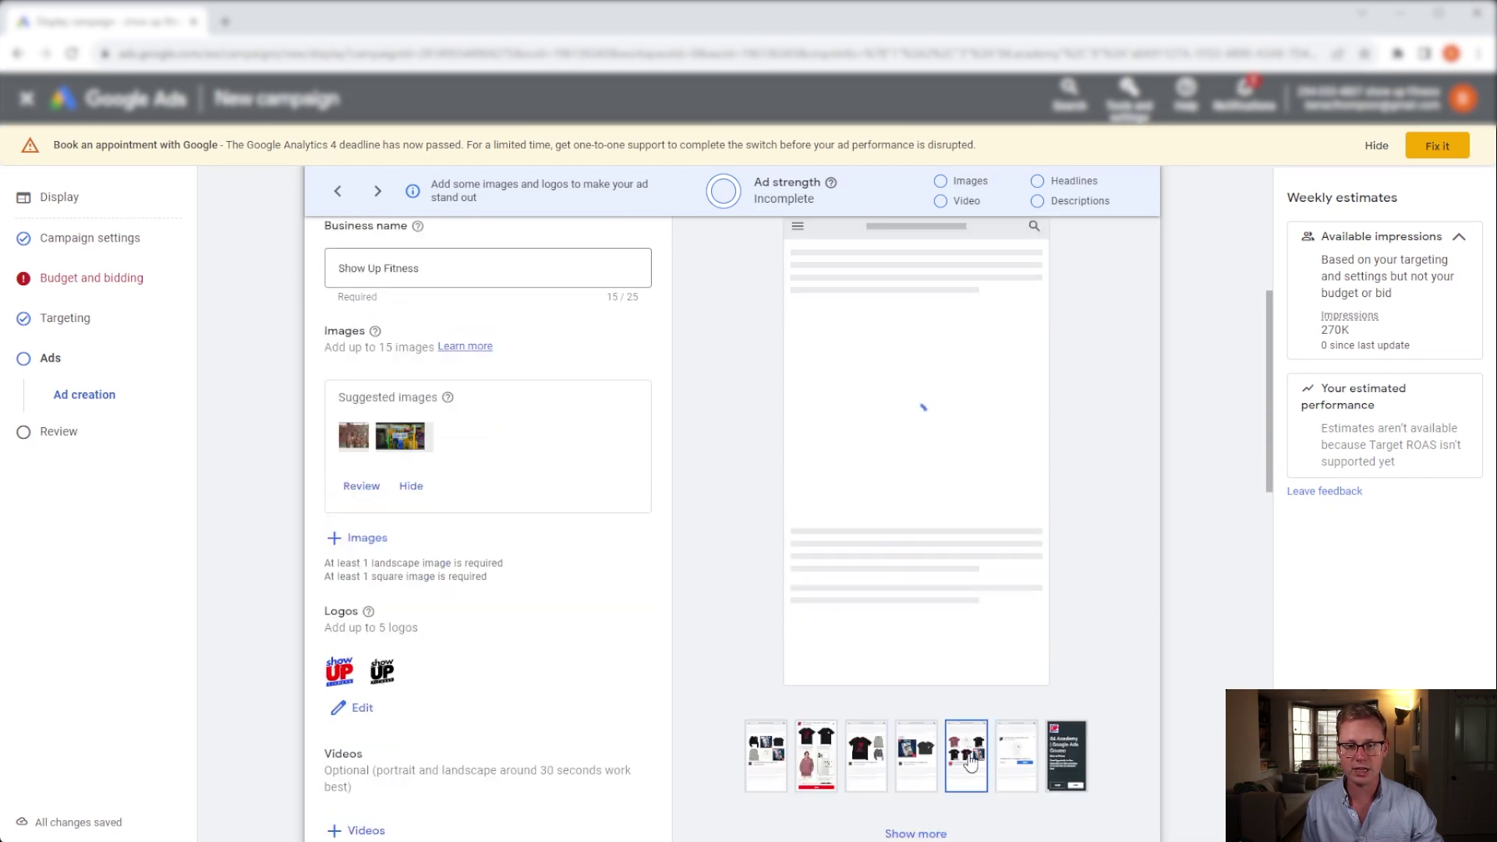
Step: Add the suggested 4032 × 1792 desk-and-monitors image to the responsive display ad
{"action": "left_click", "coordinate": [363, 545]}
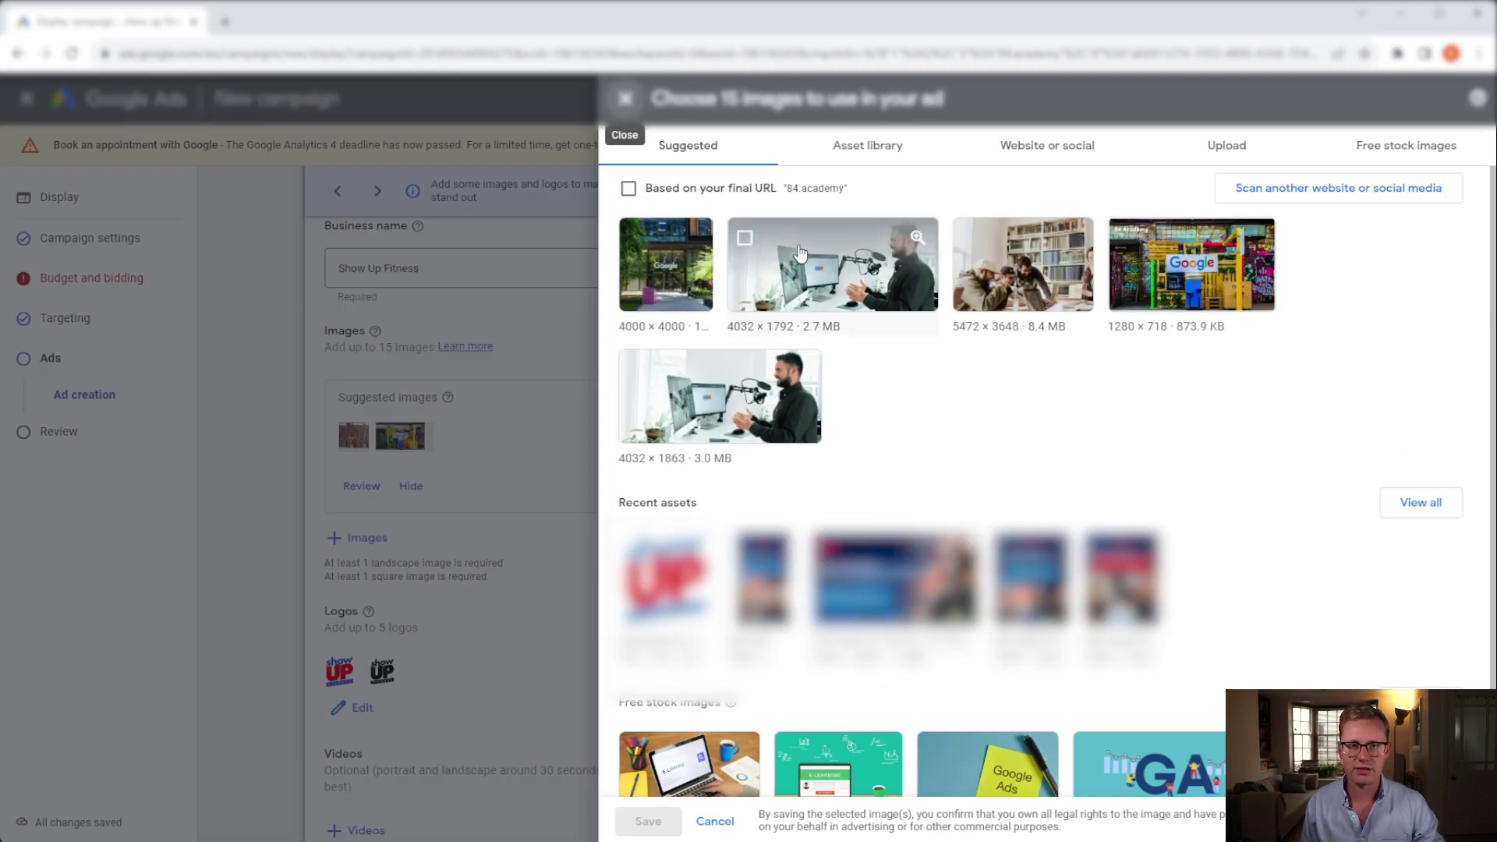
{"action": "left_click", "coordinate": [763, 265]}
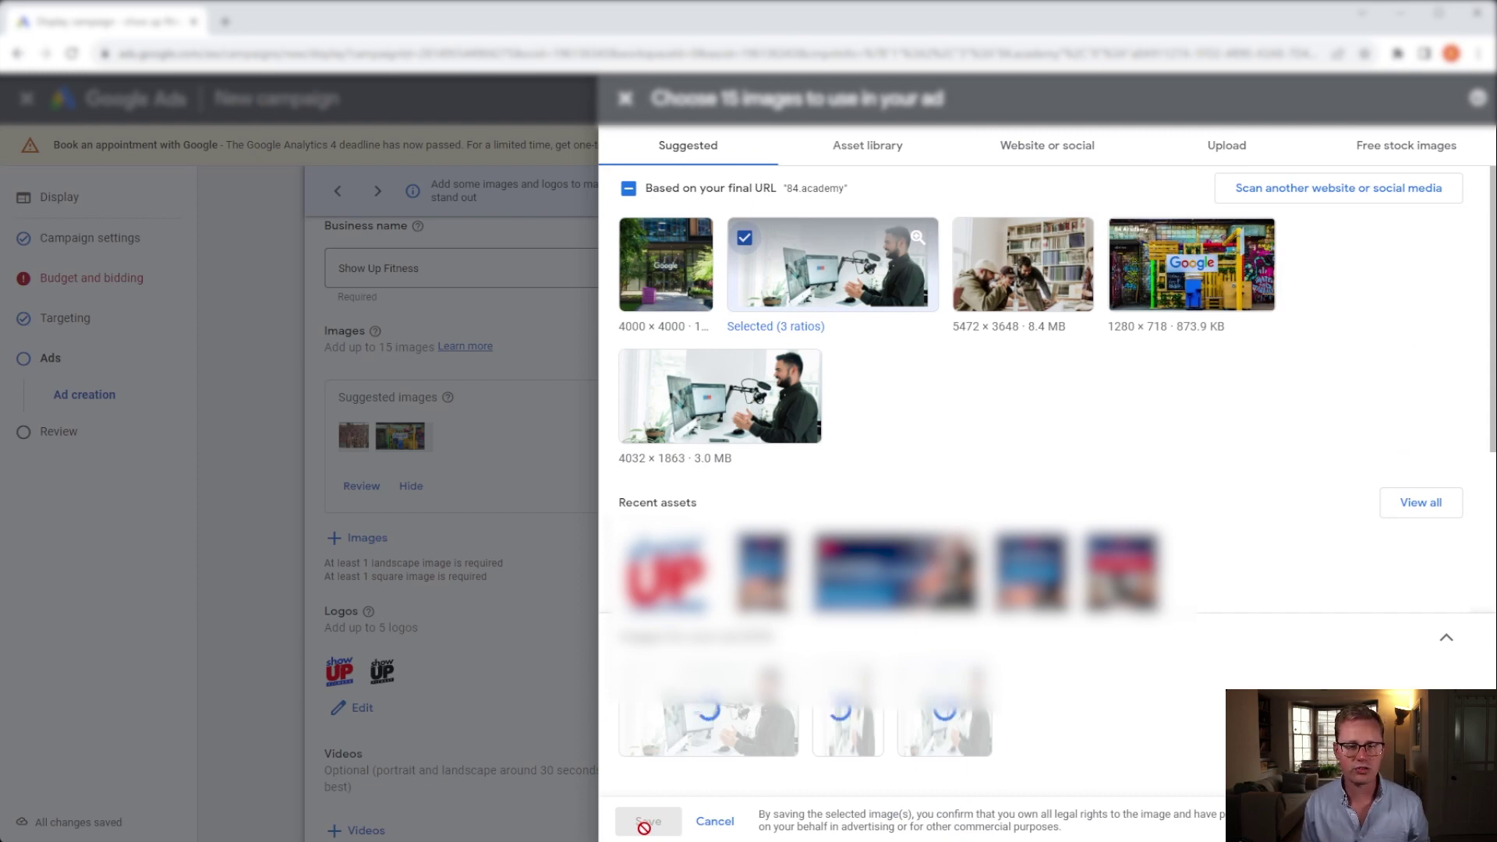
{"action": "left_click", "coordinate": [646, 823]}
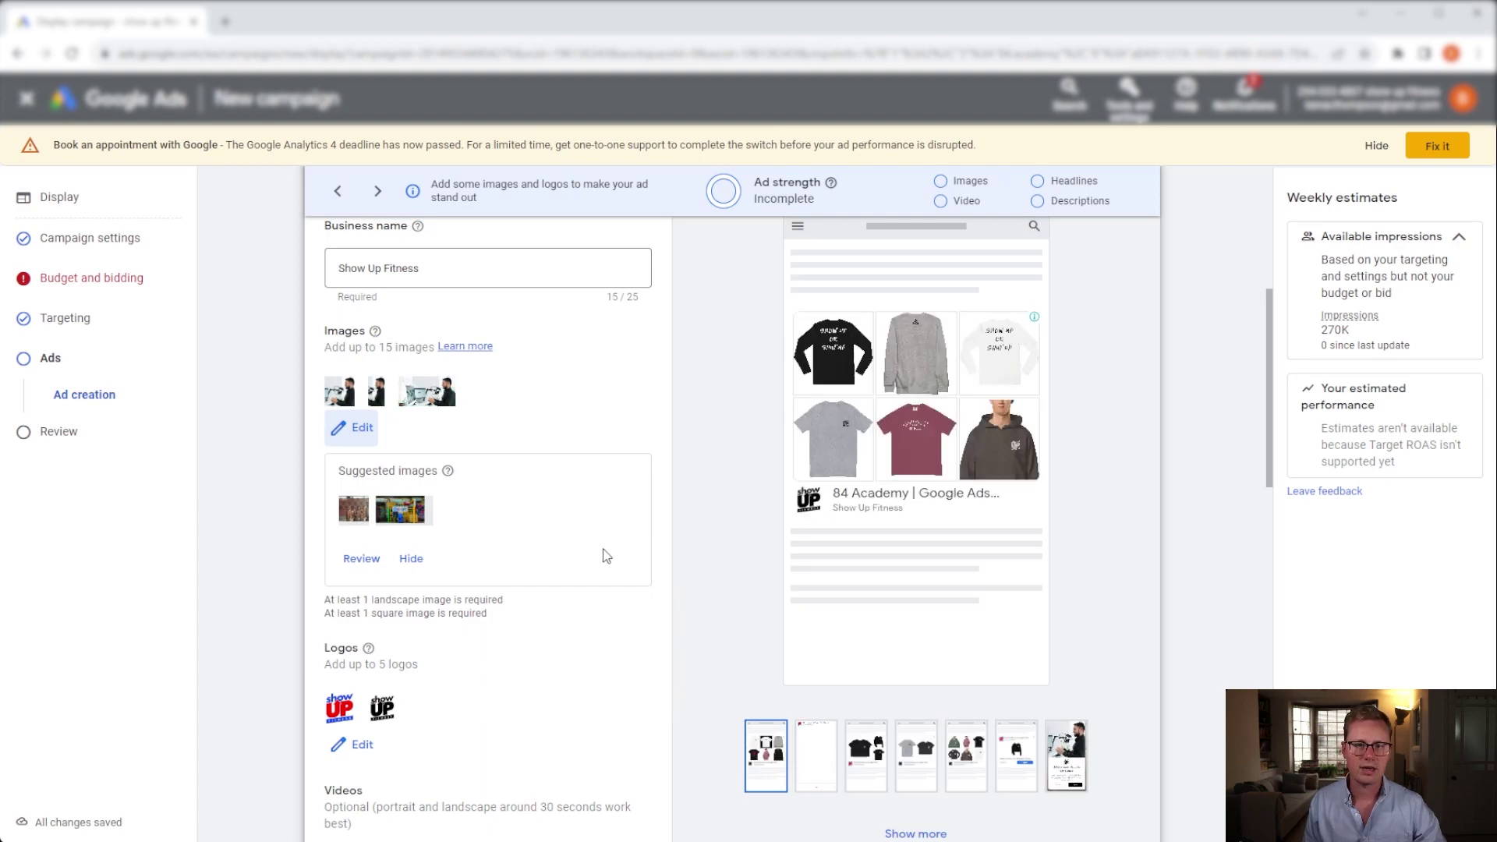
Step: Create the responsive display ad and publish the campaign from the review page
{"action": "scroll", "coordinate": [605, 566], "scroll_direction": "down", "scroll_amount": 15}
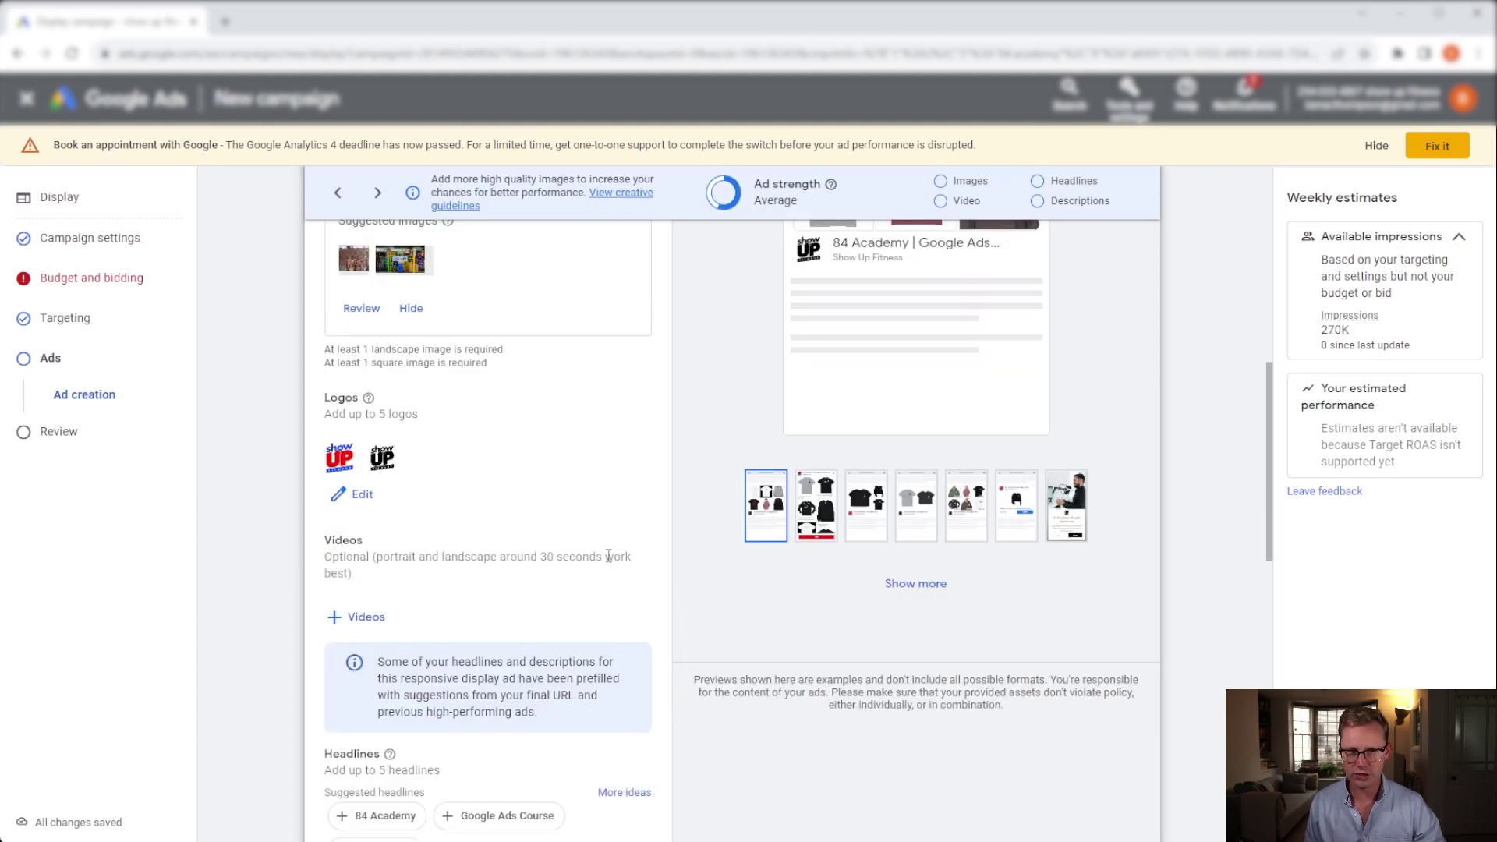
{"action": "scroll", "coordinate": [611, 560], "scroll_direction": "down", "scroll_amount": 3}
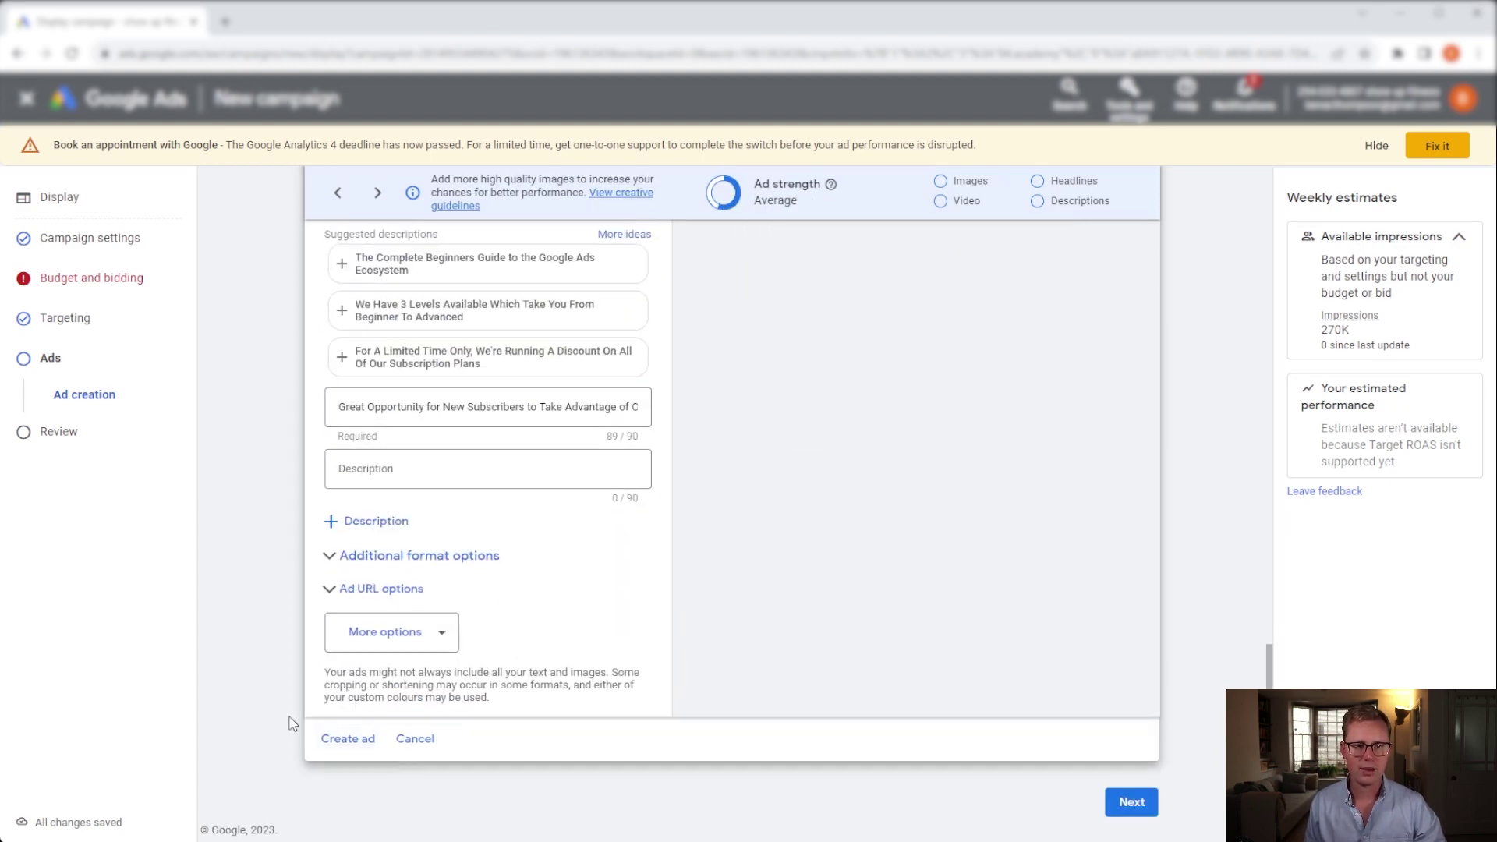
{"action": "left_click", "coordinate": [333, 741]}
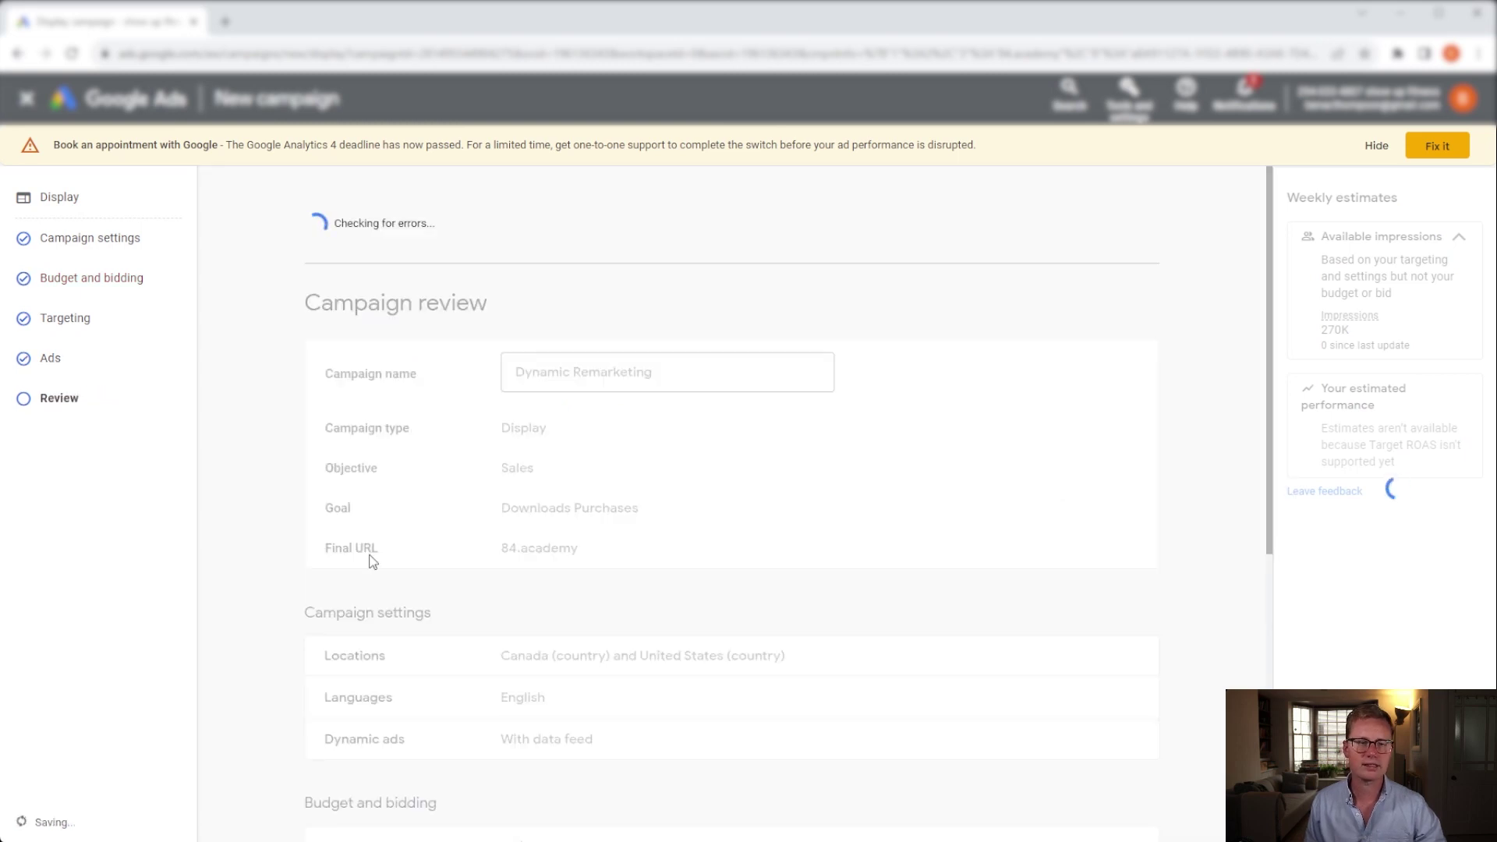
{"action": "scroll", "coordinate": [468, 575], "scroll_direction": "down", "scroll_amount": 6}
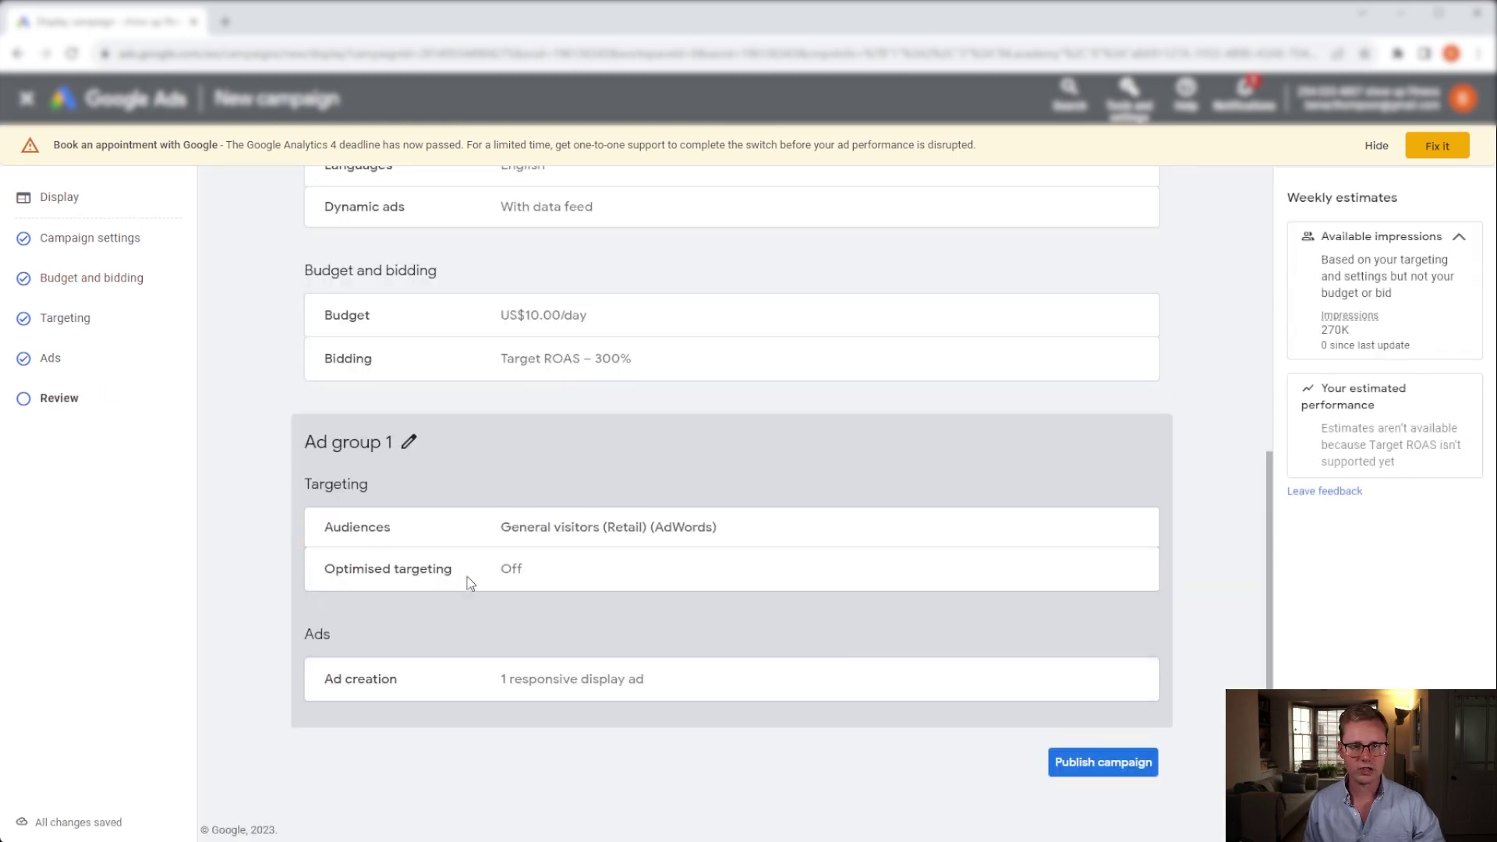
{"action": "left_click", "coordinate": [1090, 772]}
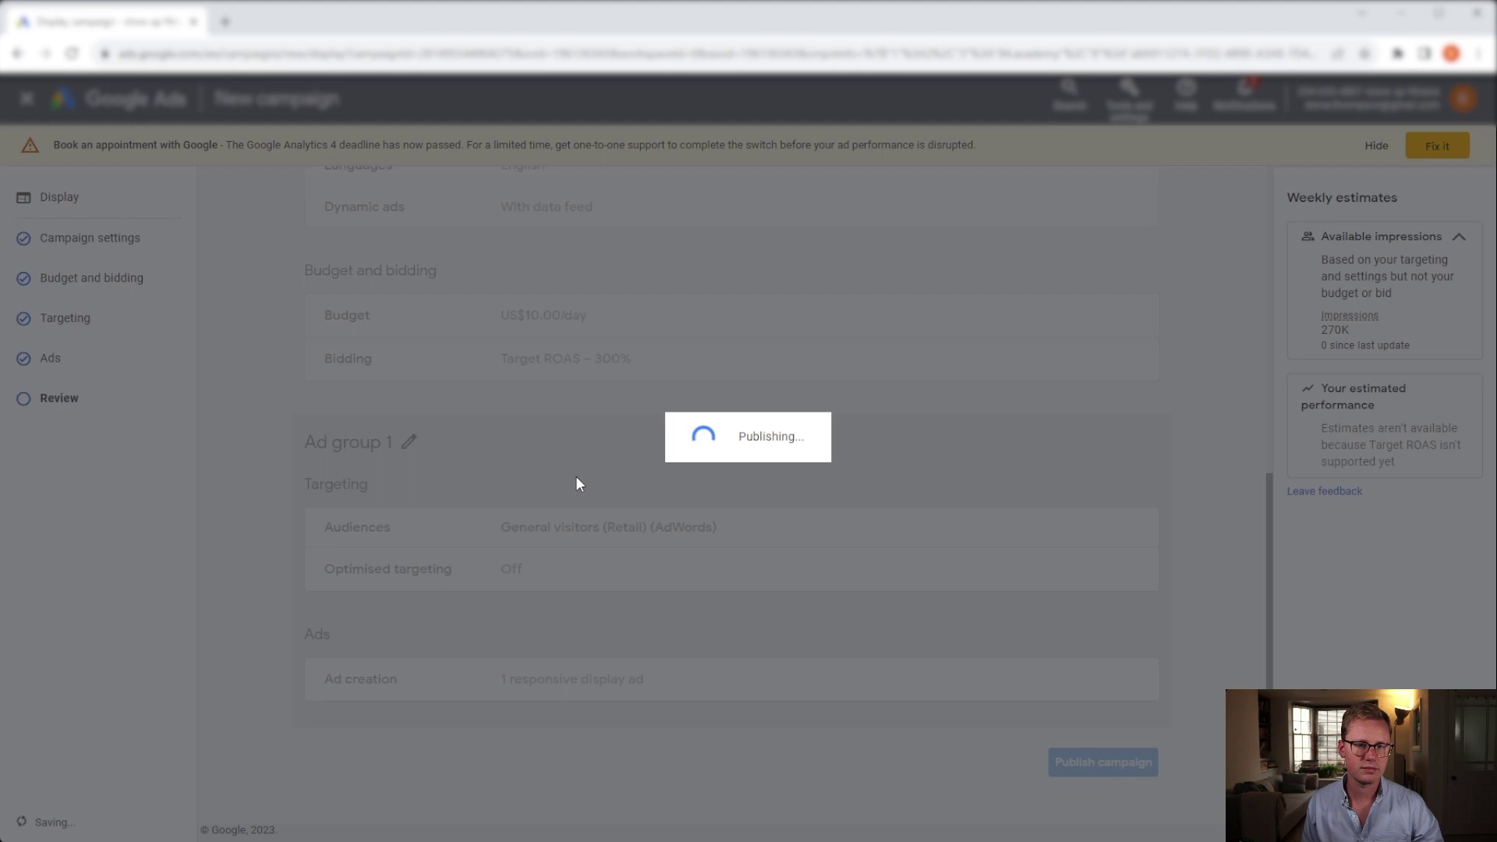